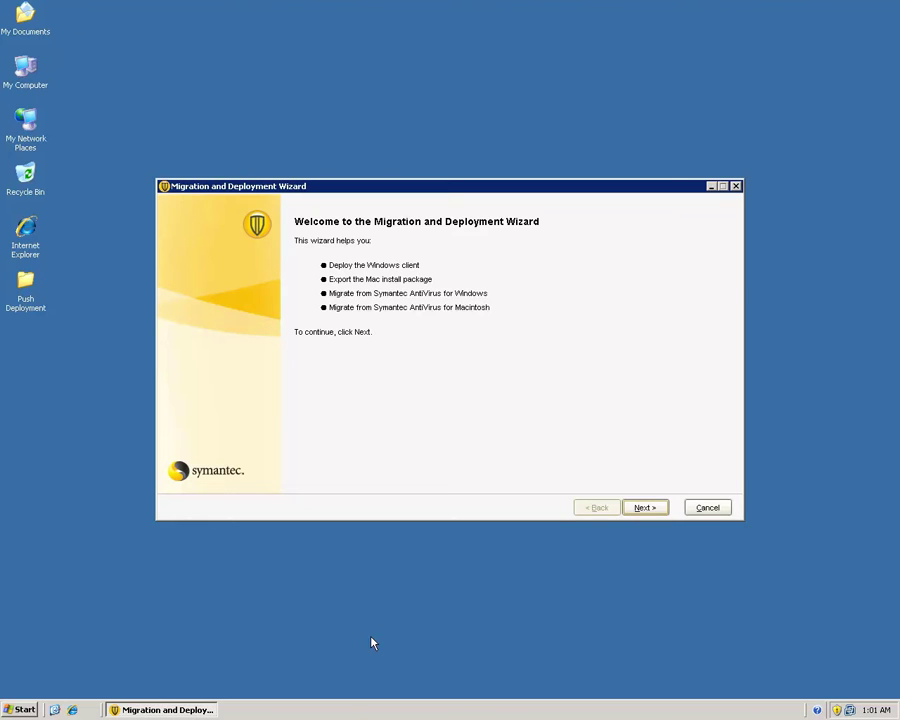
- Move past the Welcome page and continue with 'Deploy the Windows client' selected
{"action": "left_click", "coordinate": [643, 508]}
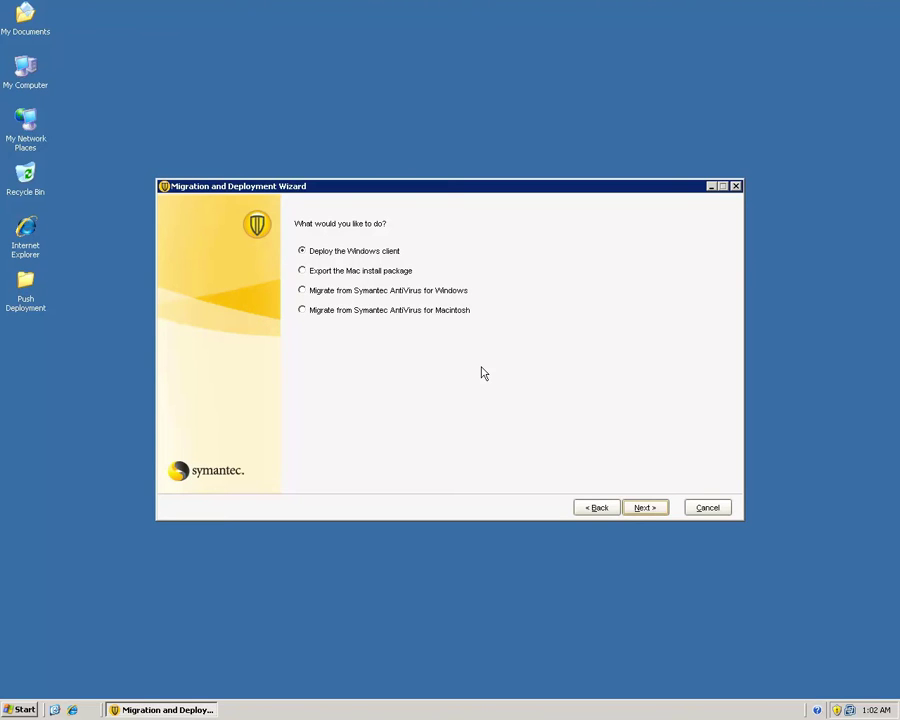
{"action": "left_click", "coordinate": [645, 508]}
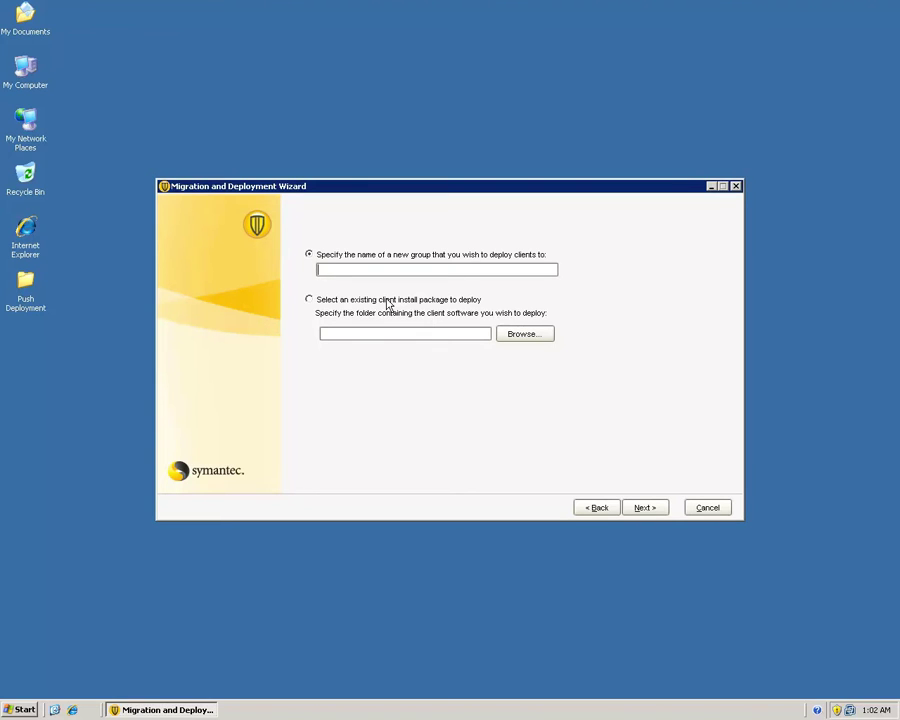
- Choose the existing Deployment Test_32-bit client install package and finish the wizard
{"action": "left_click", "coordinate": [389, 304]}
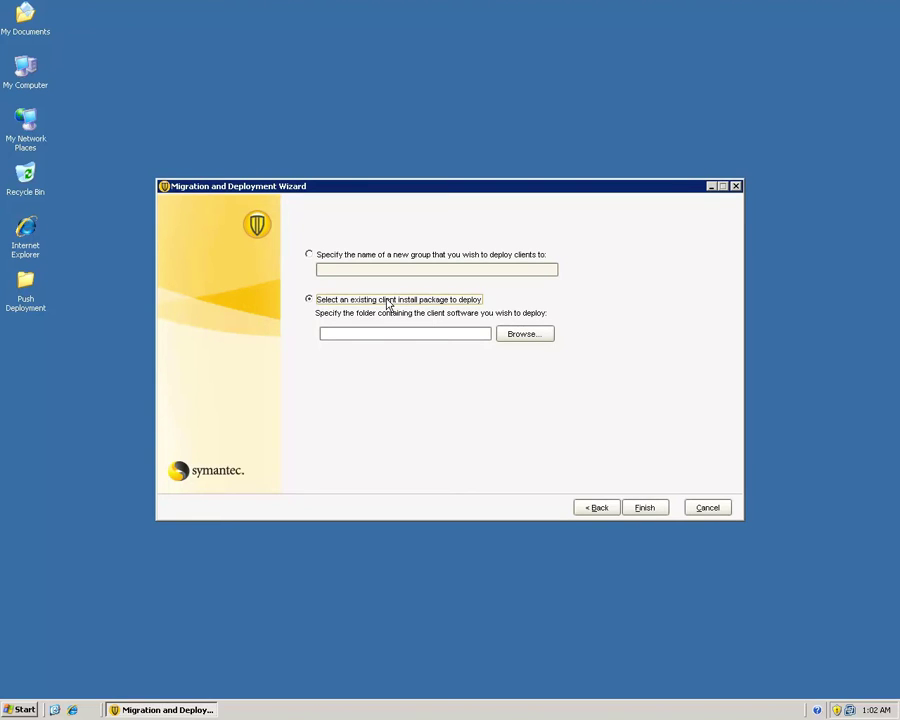
{"action": "left_click", "coordinate": [541, 336]}
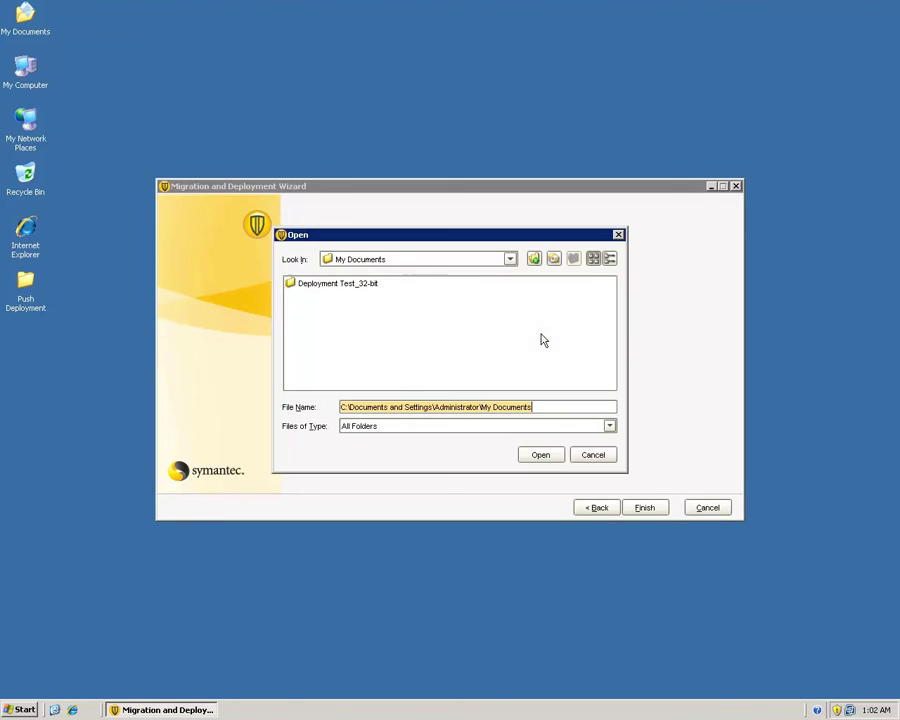
{"action": "left_click", "coordinate": [355, 285]}
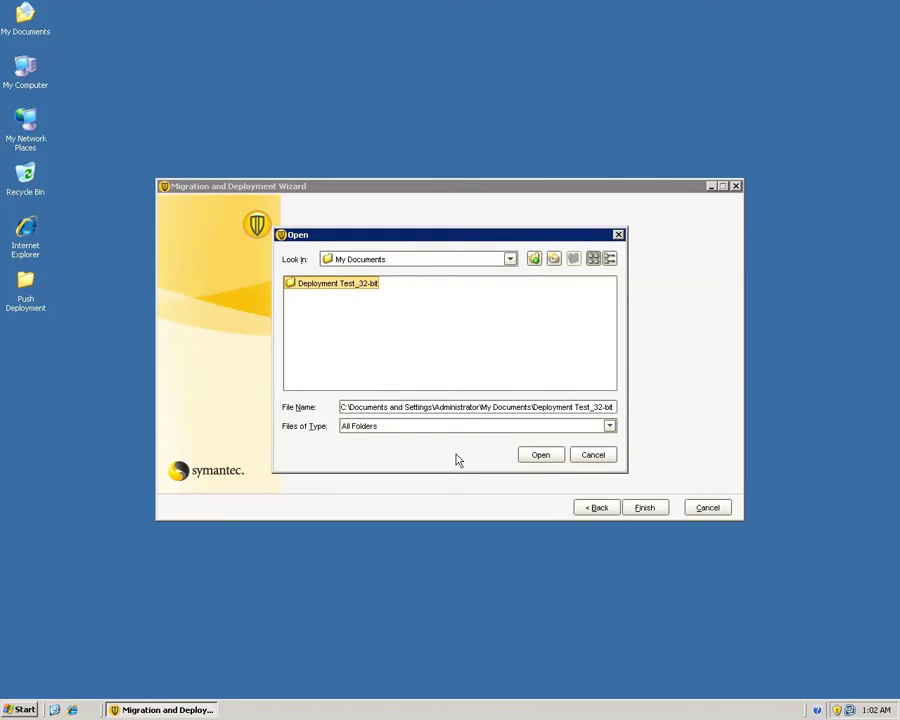
{"action": "left_click", "coordinate": [536, 456]}
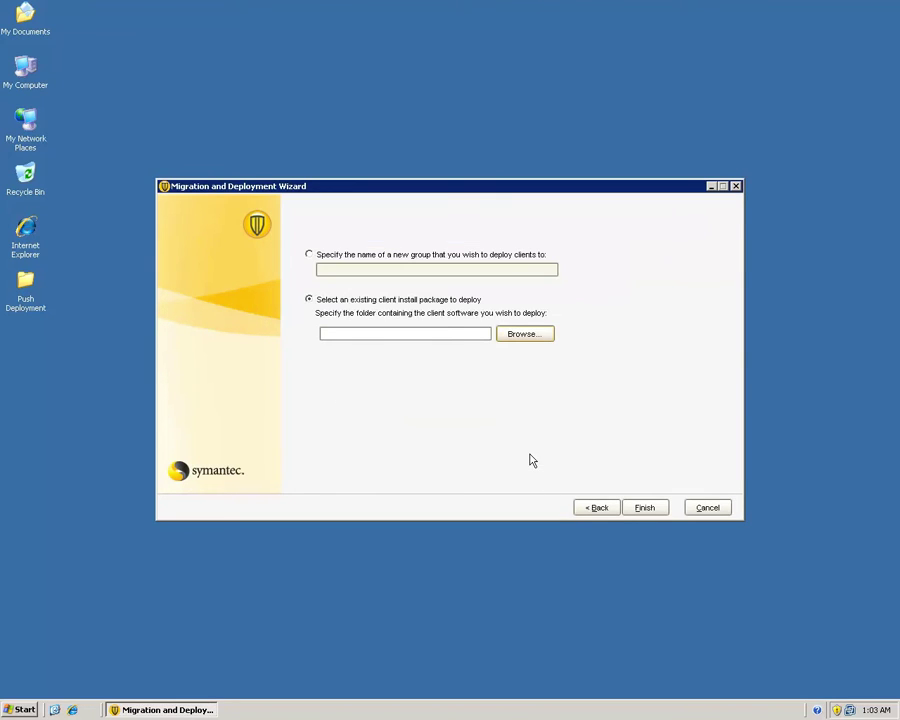
{"action": "left_click", "coordinate": [645, 507]}
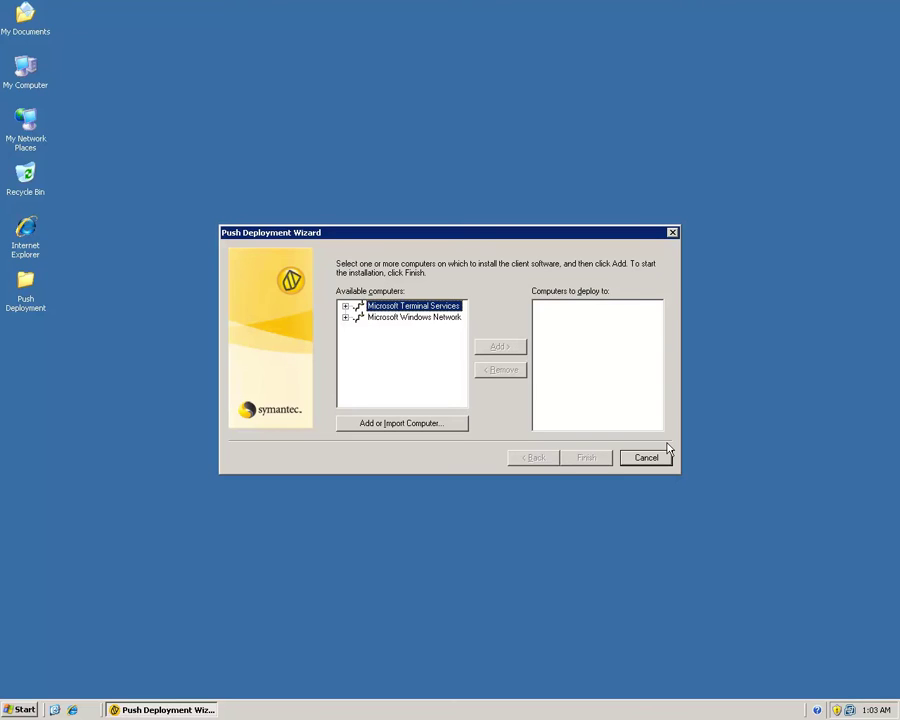
- Expand Microsoft Windows Network and Mydomain, then add the first Mydomain computer to the deploy list
{"action": "left_click", "coordinate": [348, 319]}
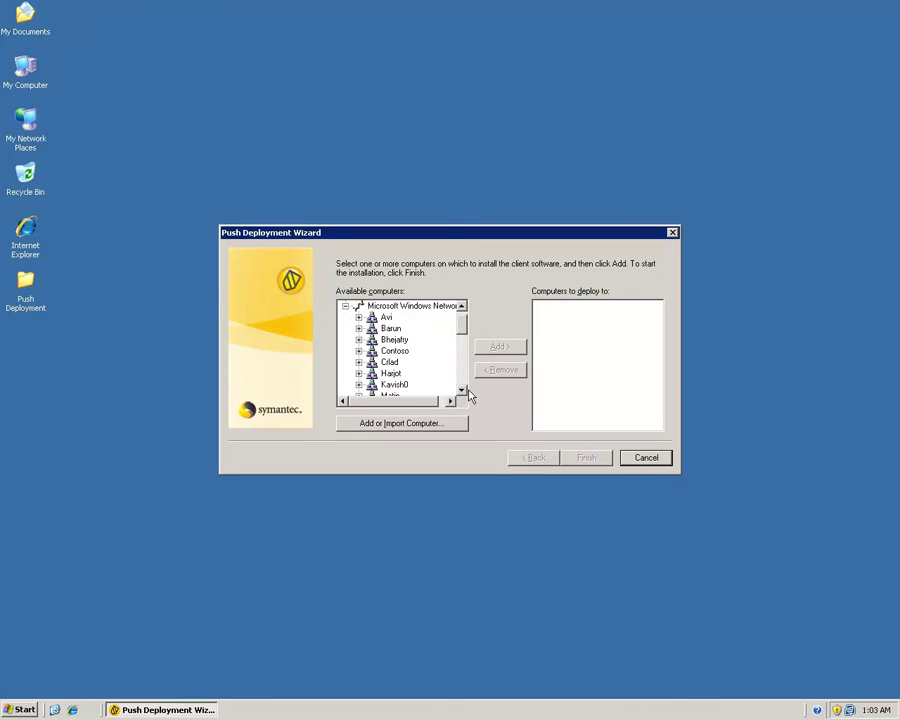
{"action": "left_click", "coordinate": [463, 390]}
{"action": "left_click", "coordinate": [463, 390]}
{"action": "left_click", "coordinate": [463, 390]}
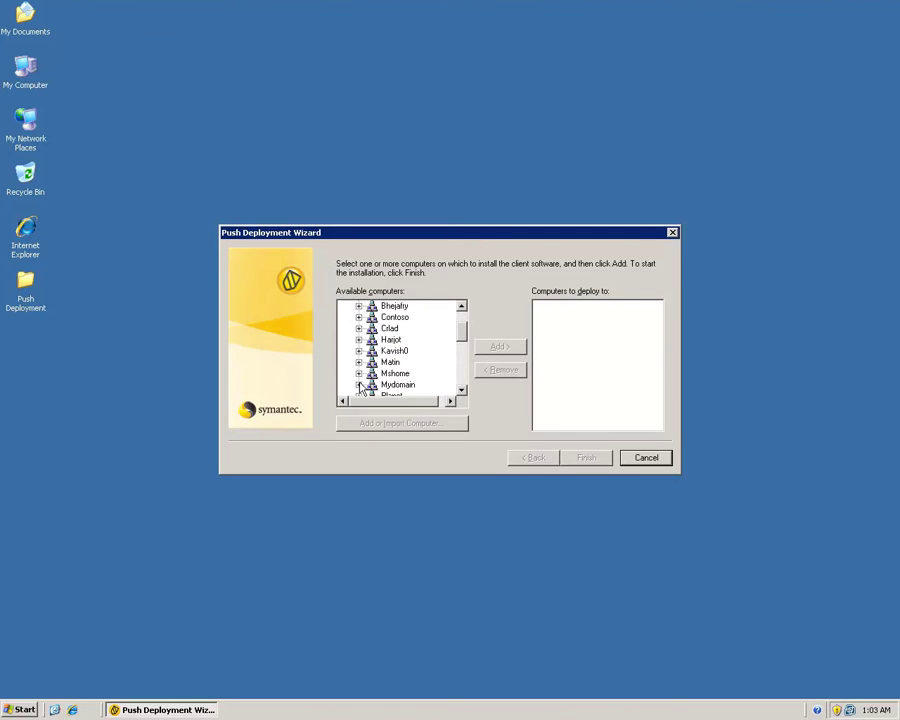
{"action": "left_click", "coordinate": [358, 384]}
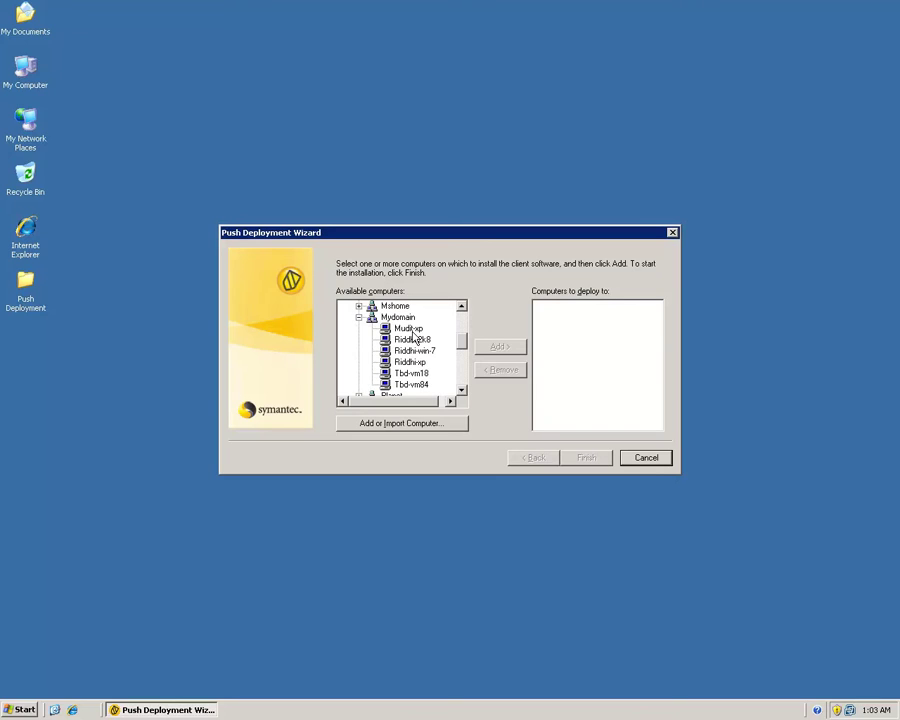
{"action": "left_click", "coordinate": [410, 331]}
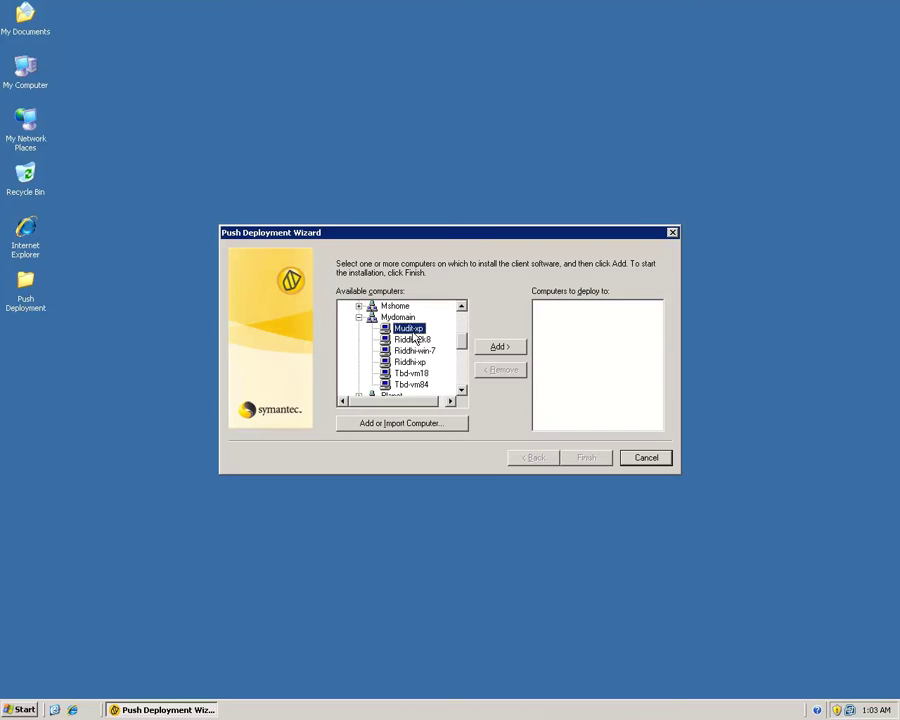
{"action": "left_click", "coordinate": [499, 347]}
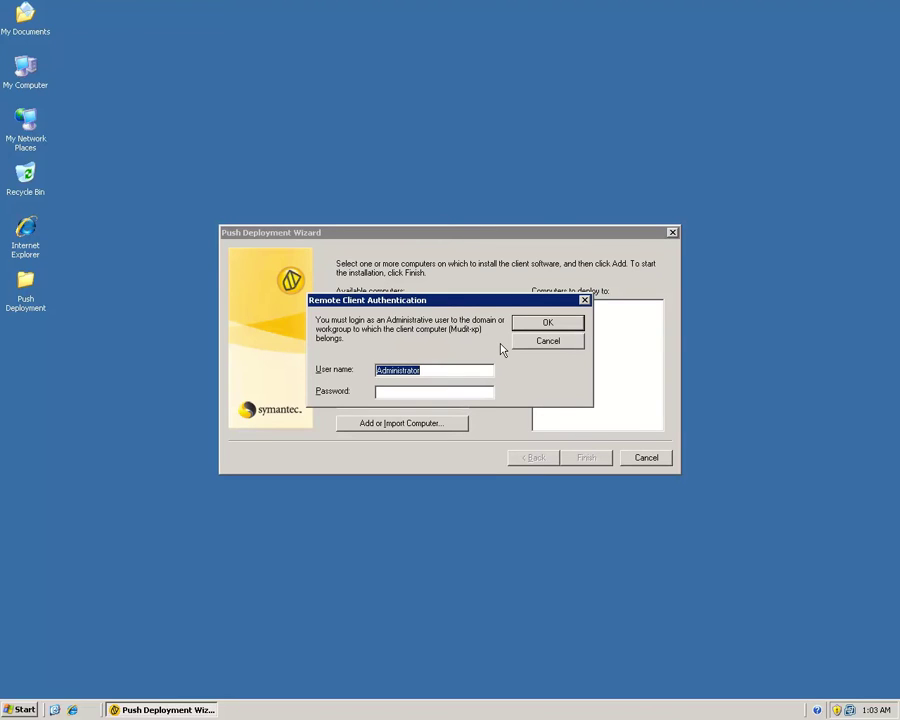
- Enter the Administrator password in Remote Client Authentication and confirm it
{"action": "left_click", "coordinate": [436, 397]}
{"action": "type", "text": "*****"}
{"action": "left_click", "coordinate": [538, 326]}
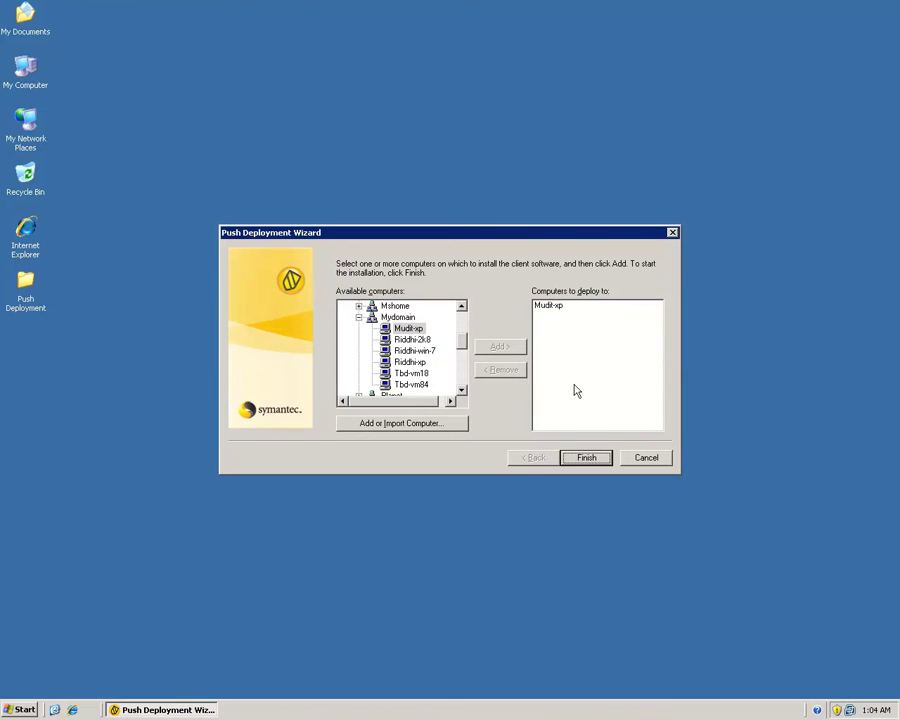
{"action": "left_click", "coordinate": [586, 458]}
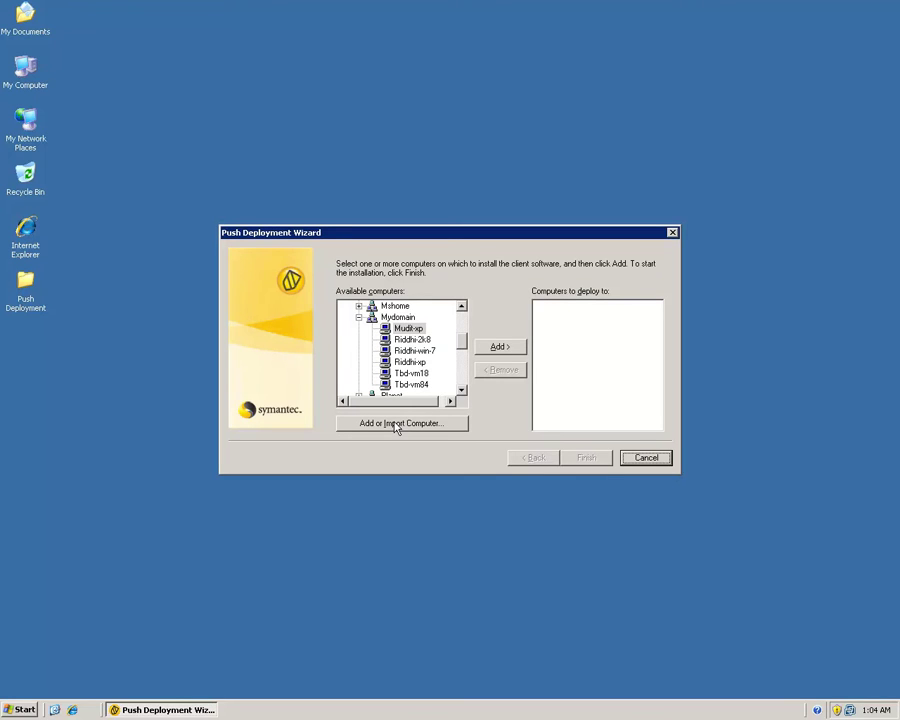
- Add computer 10.208.154.64 by IP address to the deploy list
{"action": "left_click", "coordinate": [396, 424]}
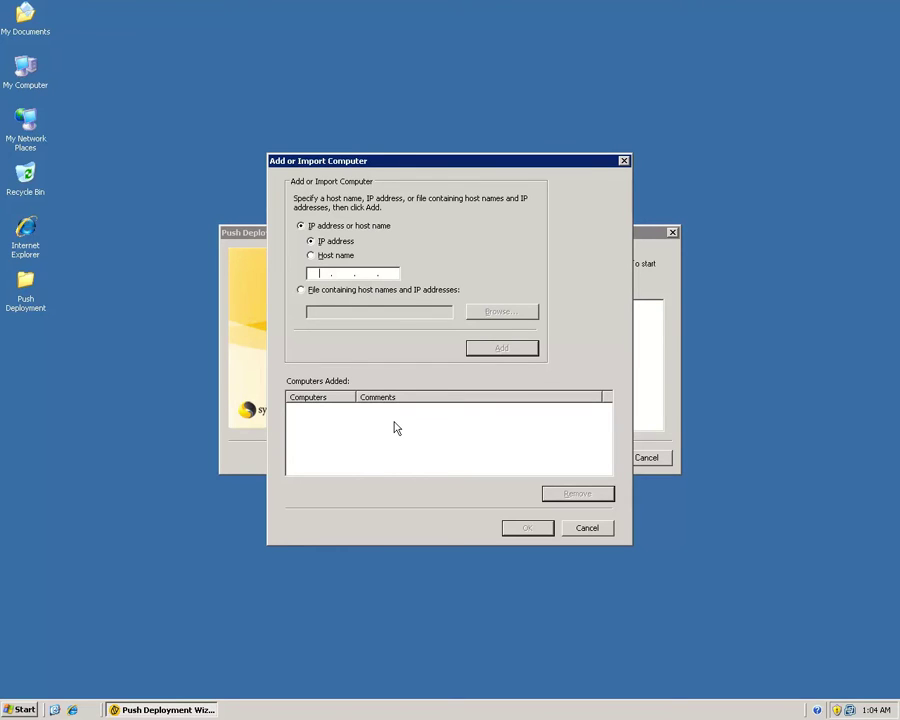
{"action": "type", "text": "10 . 208 . 154 . 64"}
{"action": "left_click", "coordinate": [508, 350]}
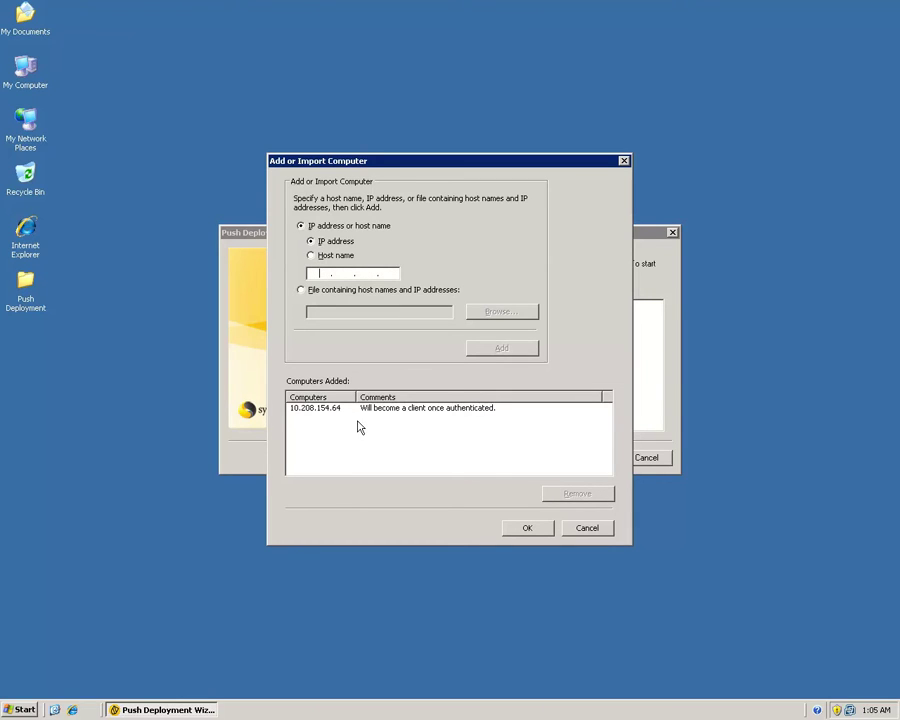
{"action": "left_click", "coordinate": [527, 530]}
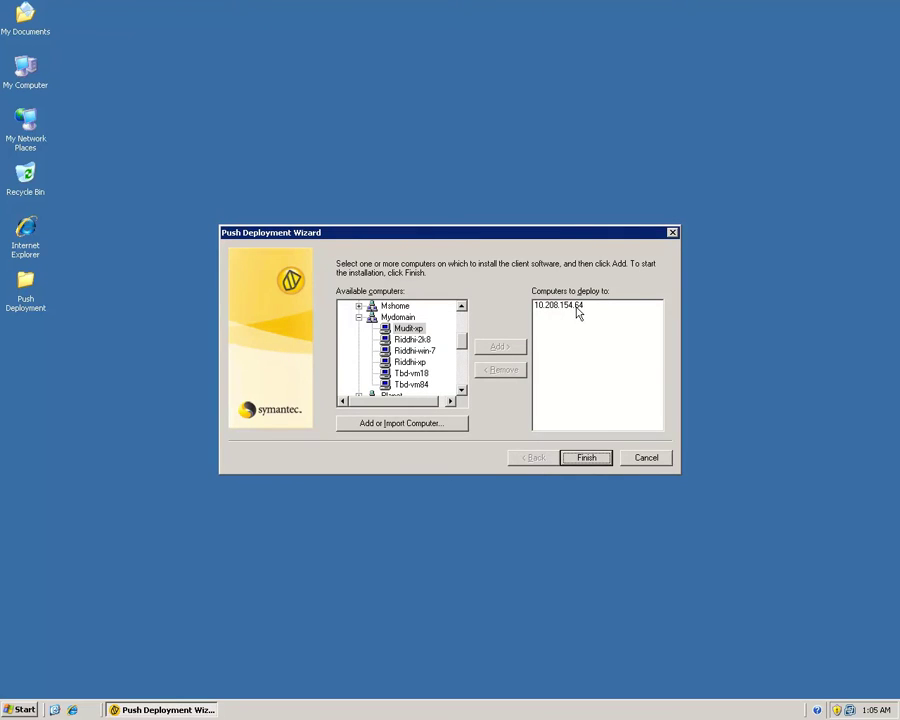
- Remove 10.208.154.64 from the deploy list and dismiss the Add Computer form
{"action": "left_click", "coordinate": [550, 306]}
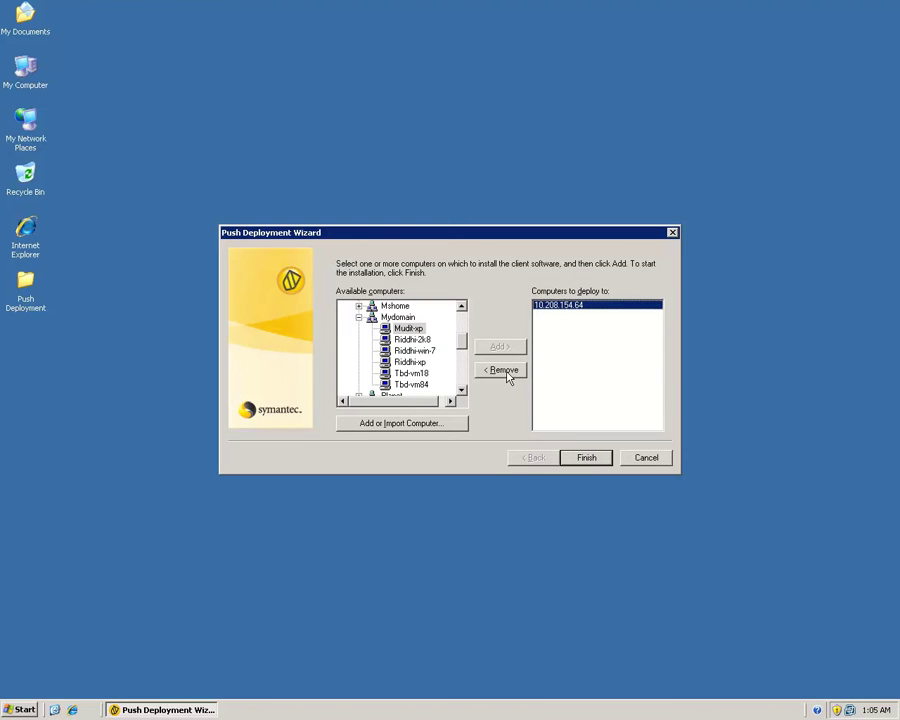
{"action": "left_click", "coordinate": [503, 369]}
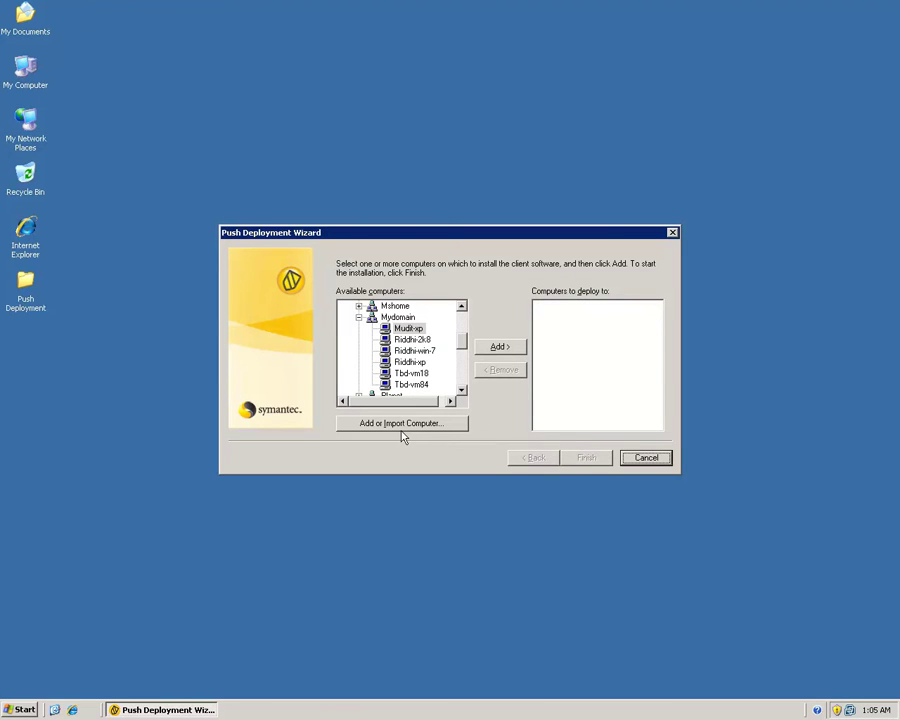
{"action": "left_click", "coordinate": [400, 425]}
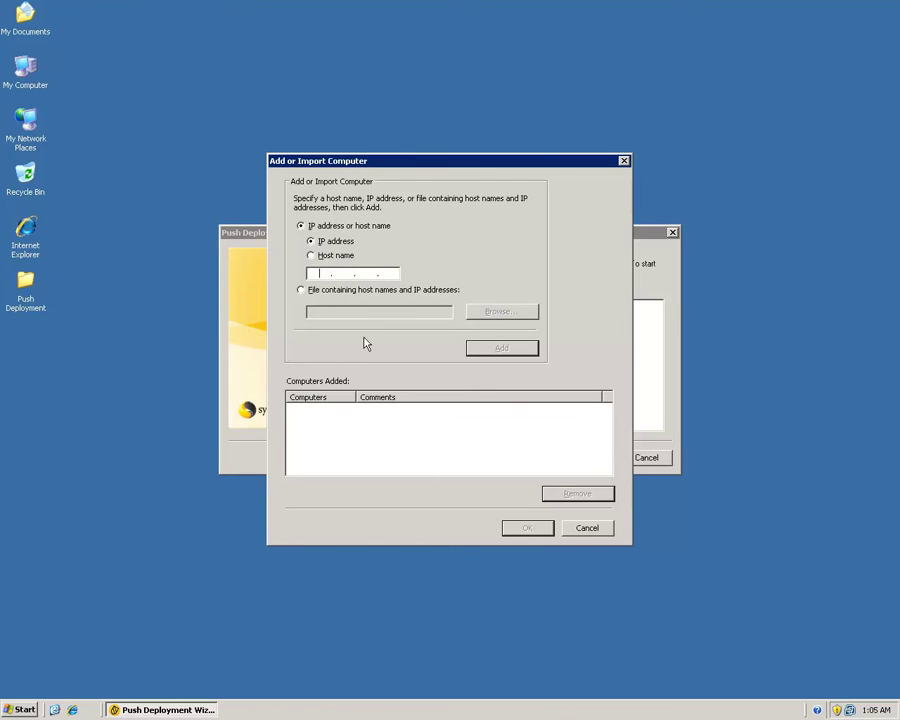
{"action": "left_click", "coordinate": [587, 527]}
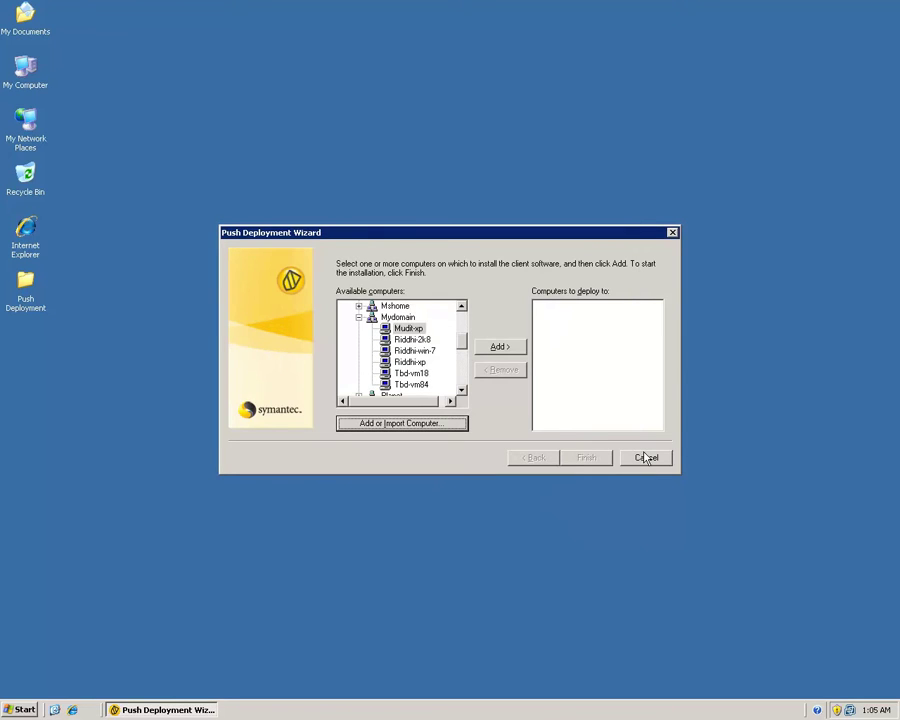
- Cancel the push deployment, launch the Endpoint Protection Manager console and log in as admin
{"action": "left_click", "coordinate": [646, 458]}
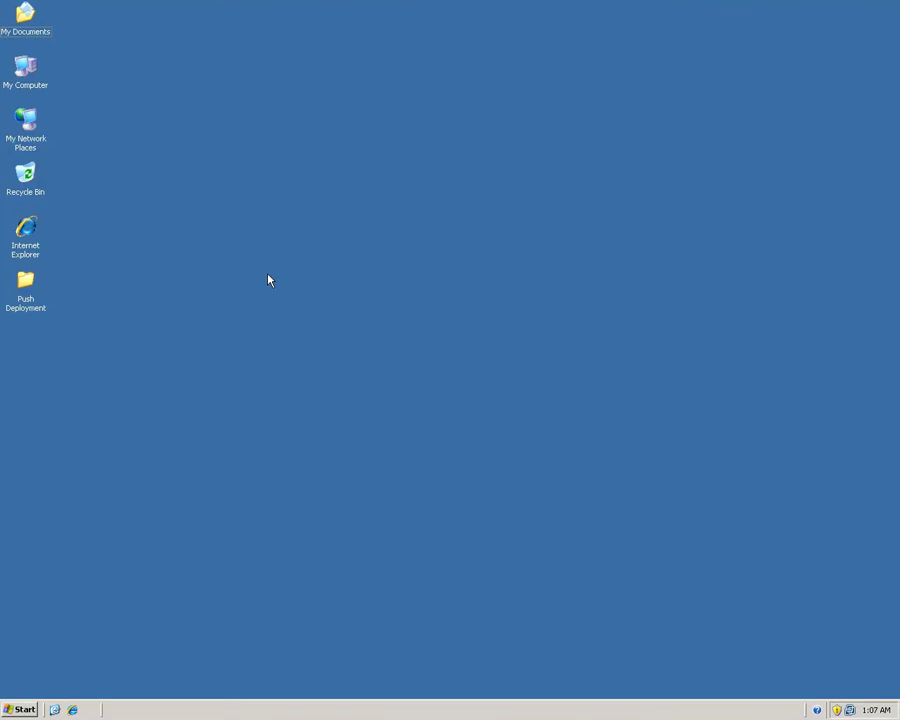
{"action": "left_click", "coordinate": [25, 711]}
{"action": "left_click", "coordinate": [361, 651]}
{"action": "type", "text": "admin"}
{"action": "key", "text": "Return"}
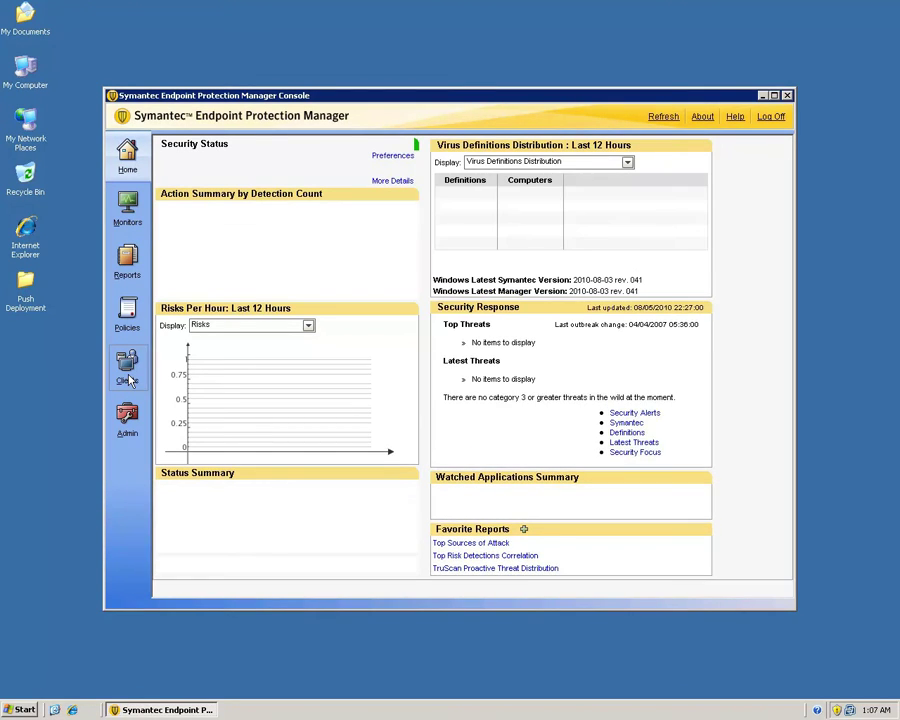
- Open Find Unmanaged Computers from the Clients page's Tasks
{"action": "left_click", "coordinate": [127, 378]}
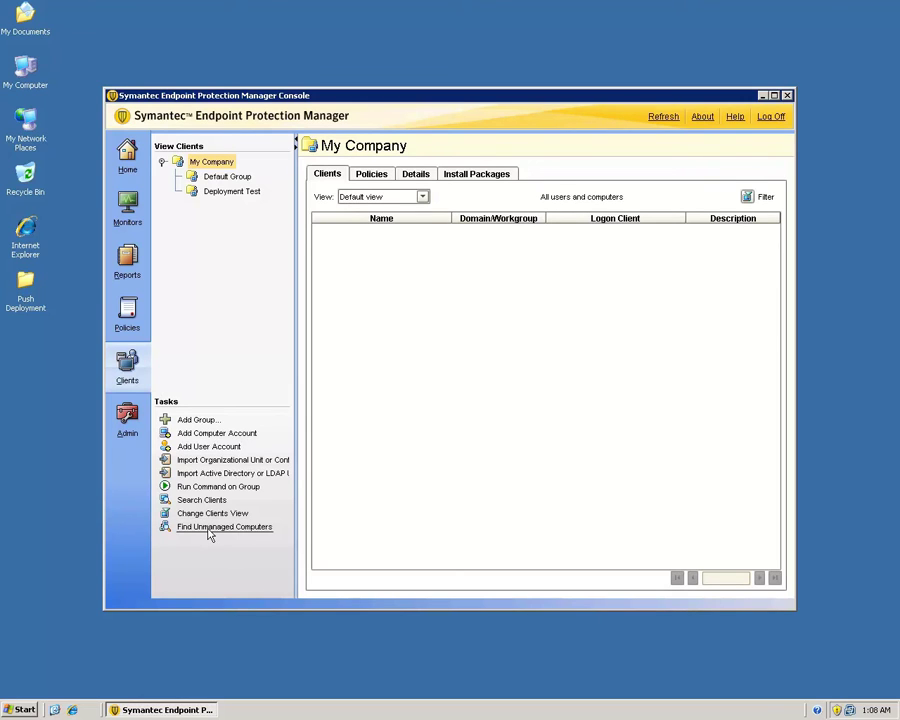
{"action": "left_click", "coordinate": [224, 527]}
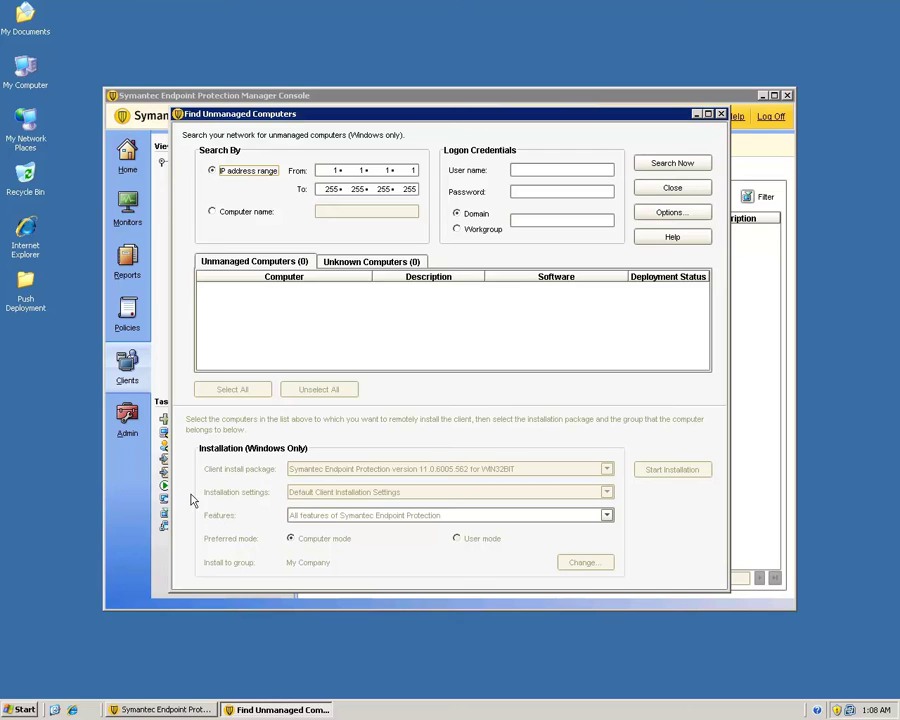
- Set the search IP address range from 10.208.154.64 to 10.208.154.64
{"action": "left_click", "coordinate": [215, 213]}
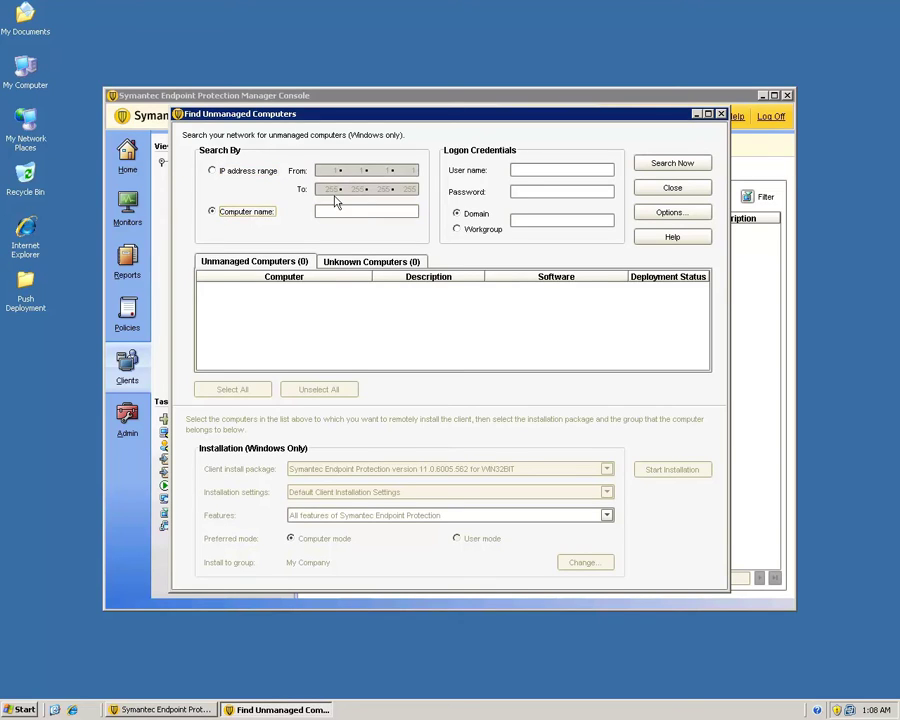
{"action": "left_click", "coordinate": [229, 174]}
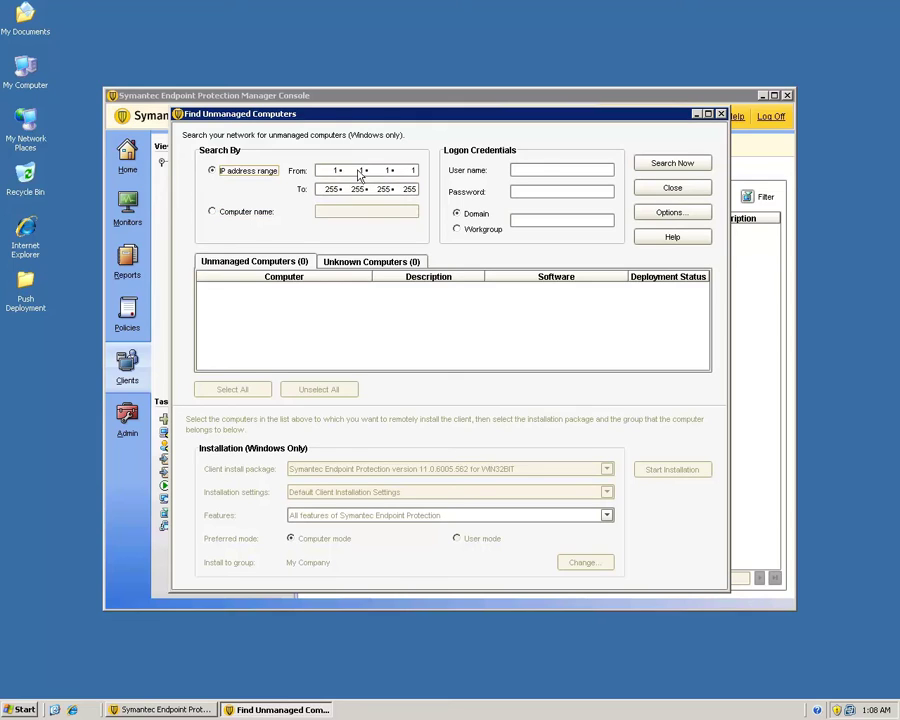
{"action": "type", "text": "10.208.154.64"}
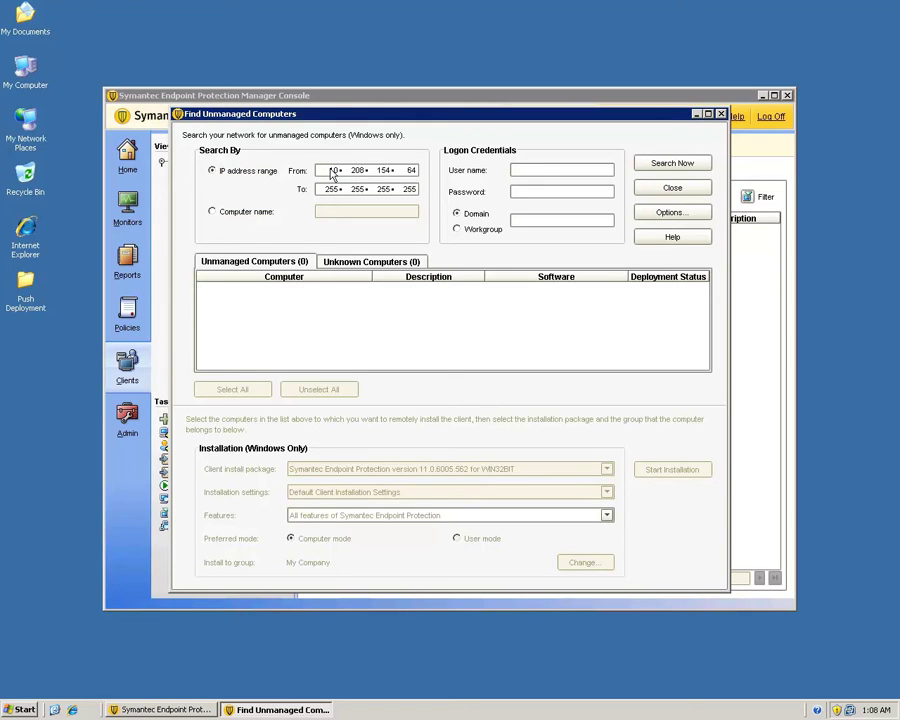
{"action": "key", "text": "Tab"}
{"action": "key", "text": "BackSpace"}
{"action": "type", "text": "10."}
{"action": "type", "text": "208."}
{"action": "key", "text": "BackSpace"}
{"action": "type", "text": "154.64"}
- Enter Administrator logon credentials with workgroup 'Workgroup' and run the search
{"action": "left_click", "coordinate": [569, 178]}
{"action": "type", "text": "Administrator"}
{"action": "key", "text": "Tab"}
{"action": "type", "text": "********"}
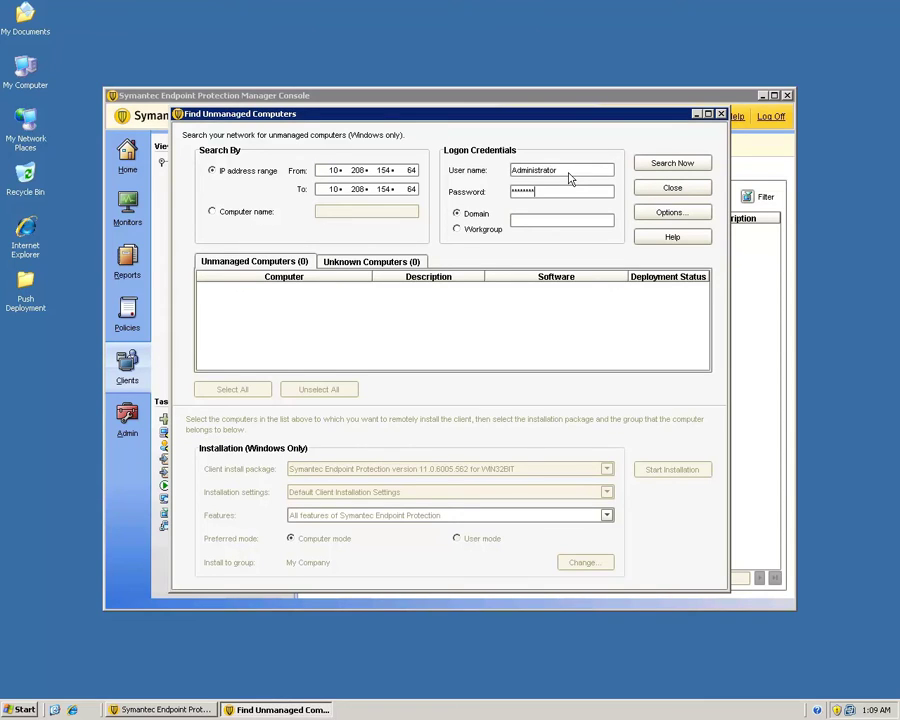
{"action": "key", "text": "Tab"}
{"action": "key", "text": "Tab"}
{"action": "left_click", "coordinate": [535, 225]}
{"action": "type", "text": "Workgroup"}
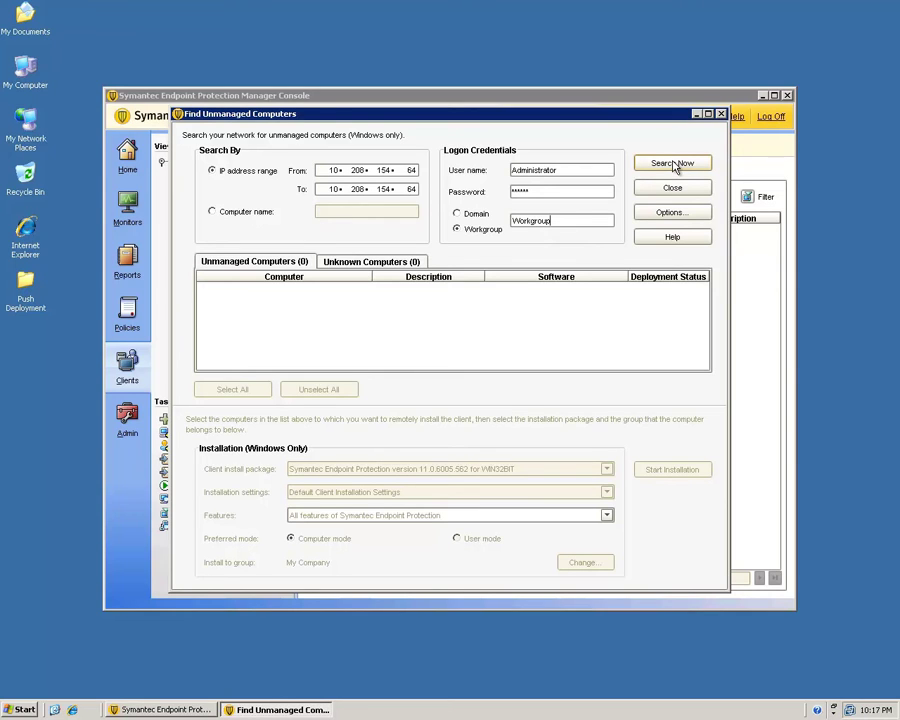
{"action": "left_click", "coordinate": [673, 164]}
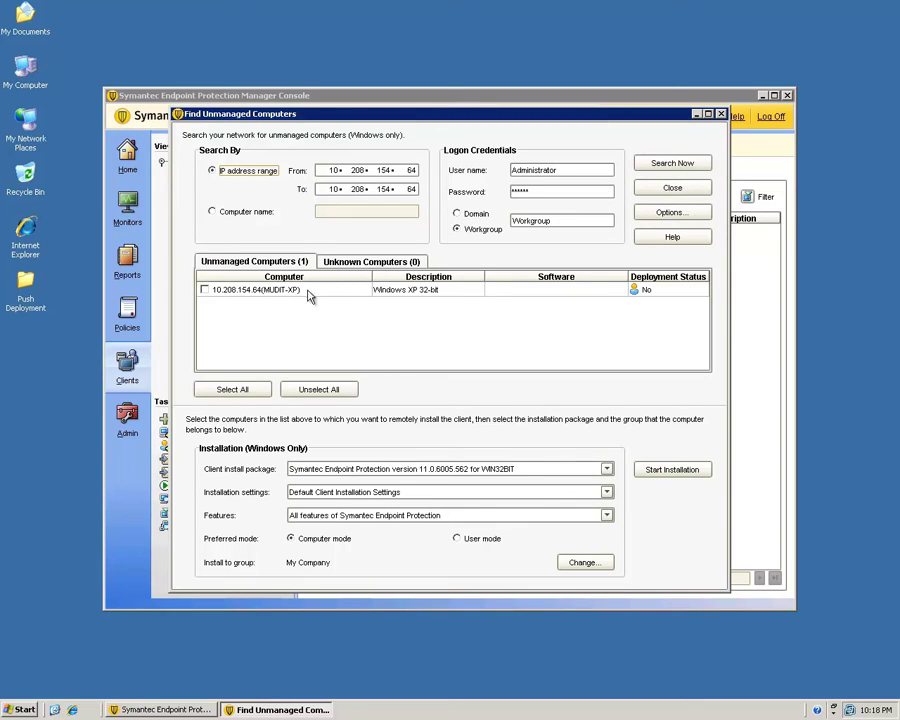
{"action": "left_click", "coordinate": [362, 263]}
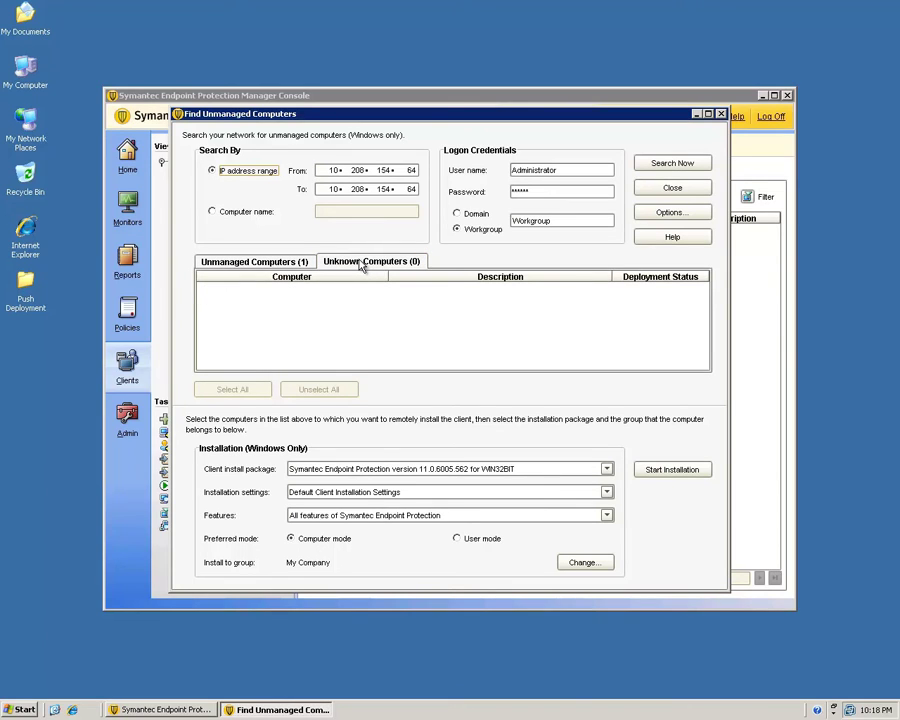
{"action": "left_click", "coordinate": [247, 264]}
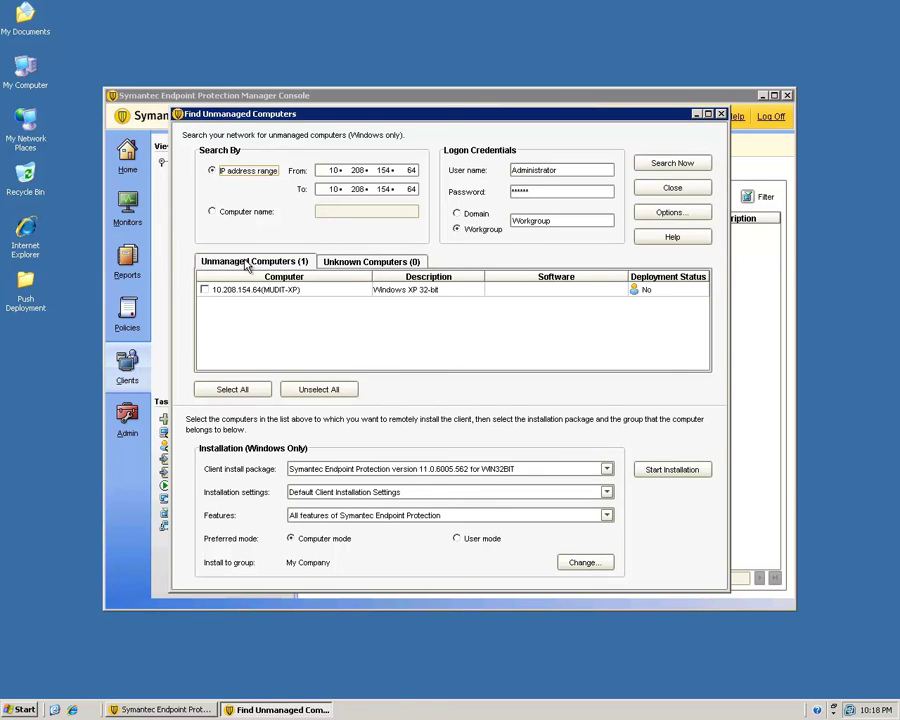
{"action": "left_click", "coordinate": [380, 266]}
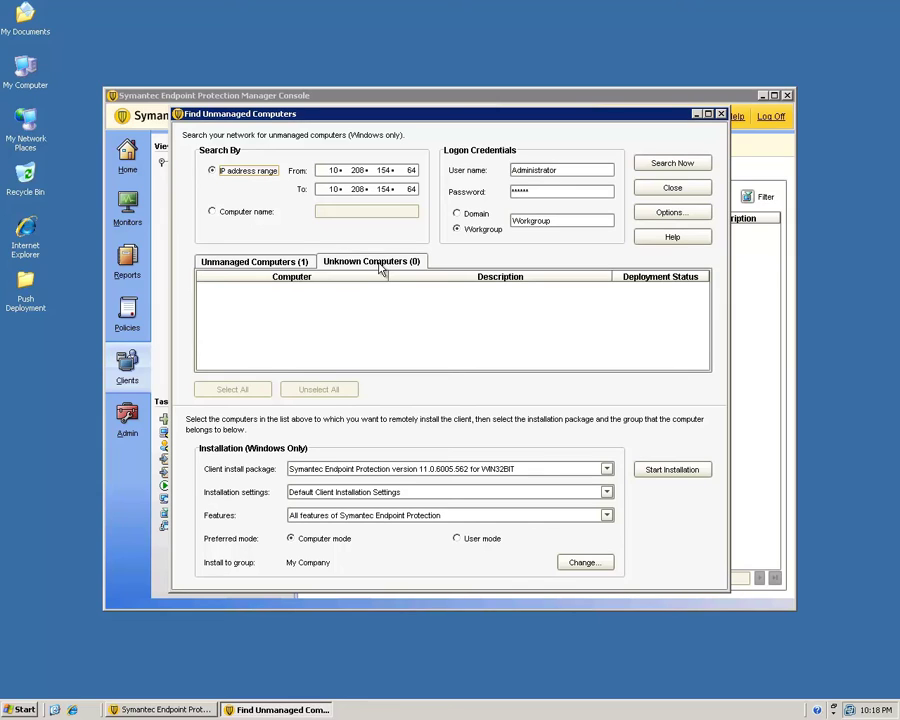
{"action": "left_click", "coordinate": [257, 262]}
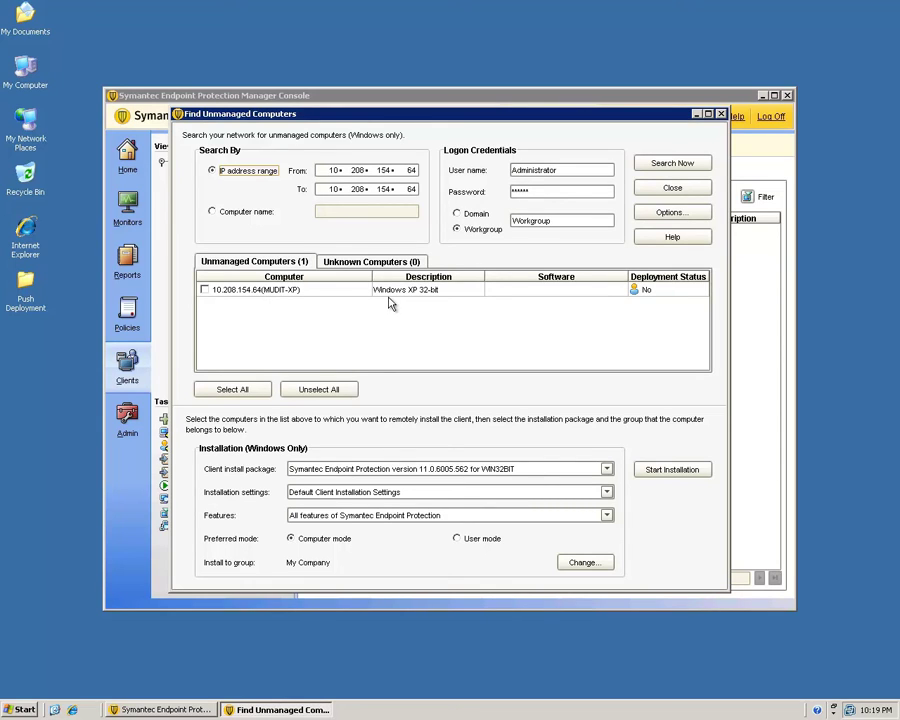
- Tick the Windows XP computer, keeping the 32-bit package and All features
{"action": "left_click", "coordinate": [205, 290]}
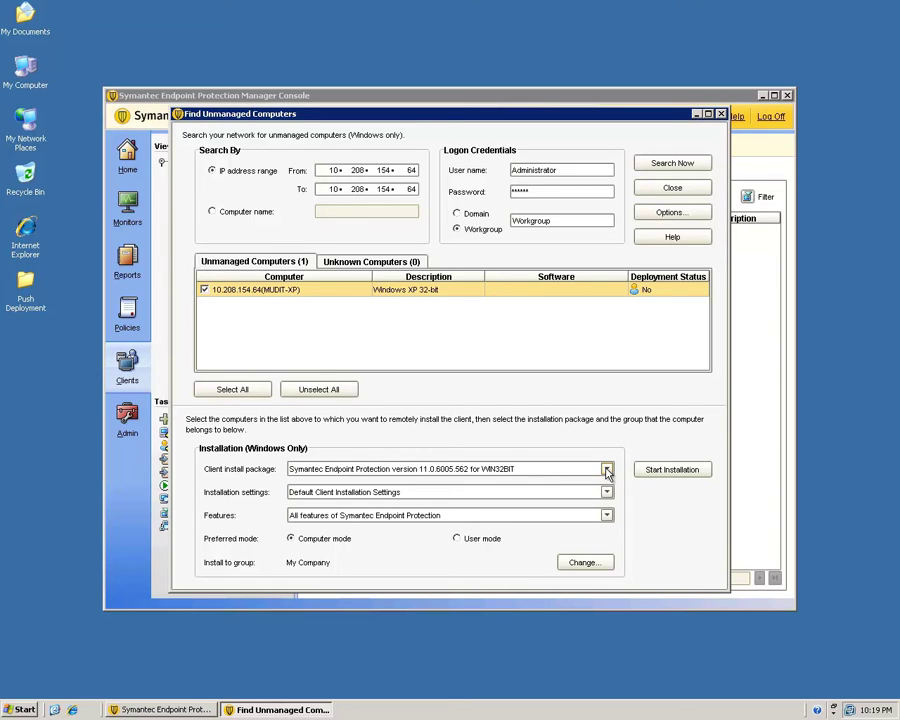
{"action": "left_click", "coordinate": [606, 470]}
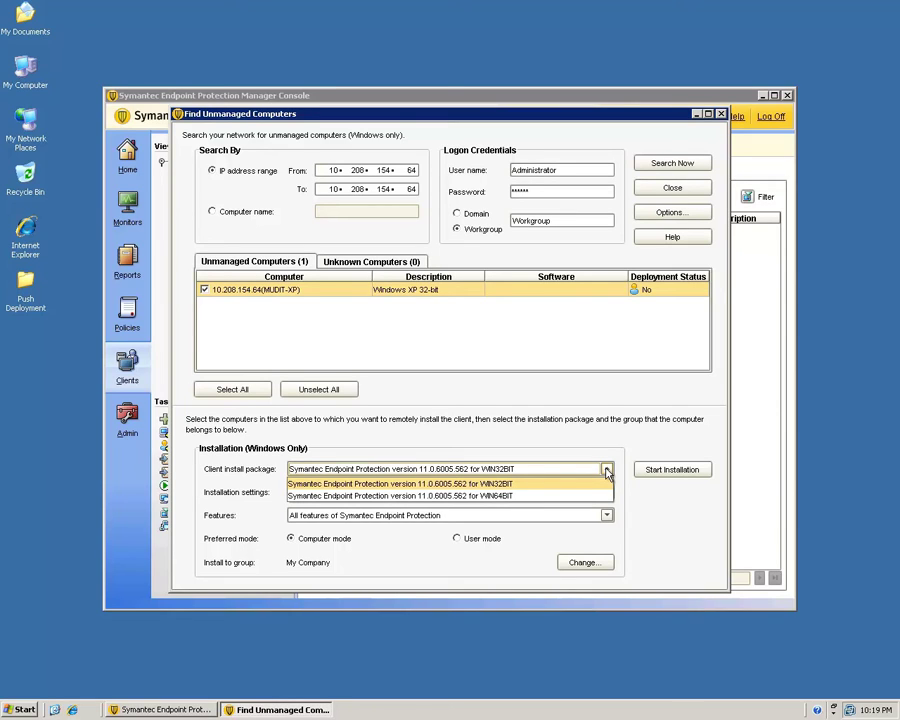
{"action": "left_click", "coordinate": [607, 471]}
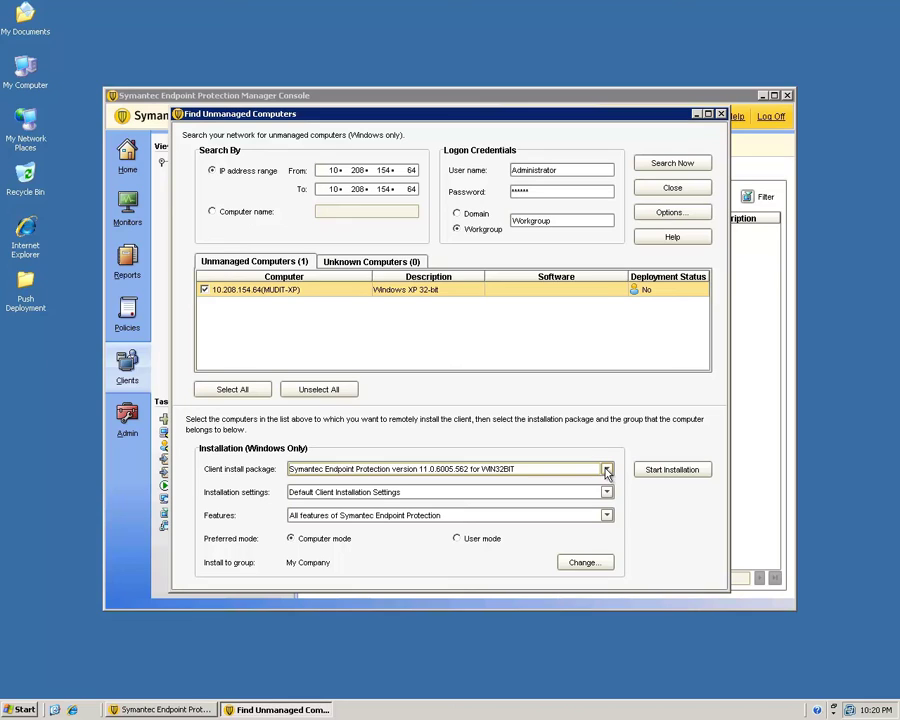
{"action": "left_click", "coordinate": [607, 516]}
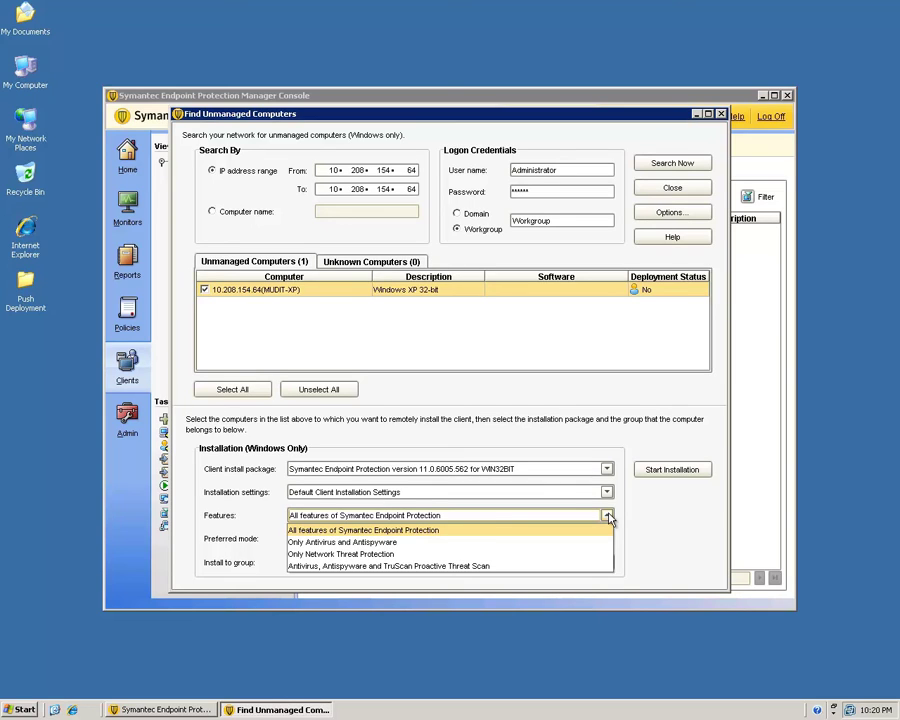
{"action": "left_click", "coordinate": [662, 516]}
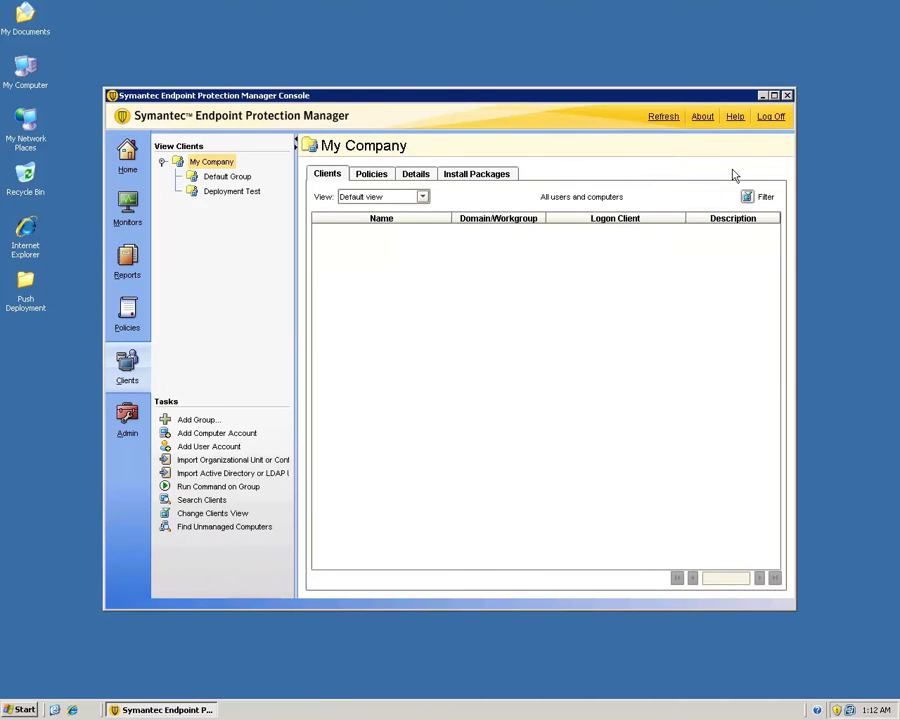
- Log off the console and select My Computer on the desktop
{"action": "left_click", "coordinate": [769, 120]}
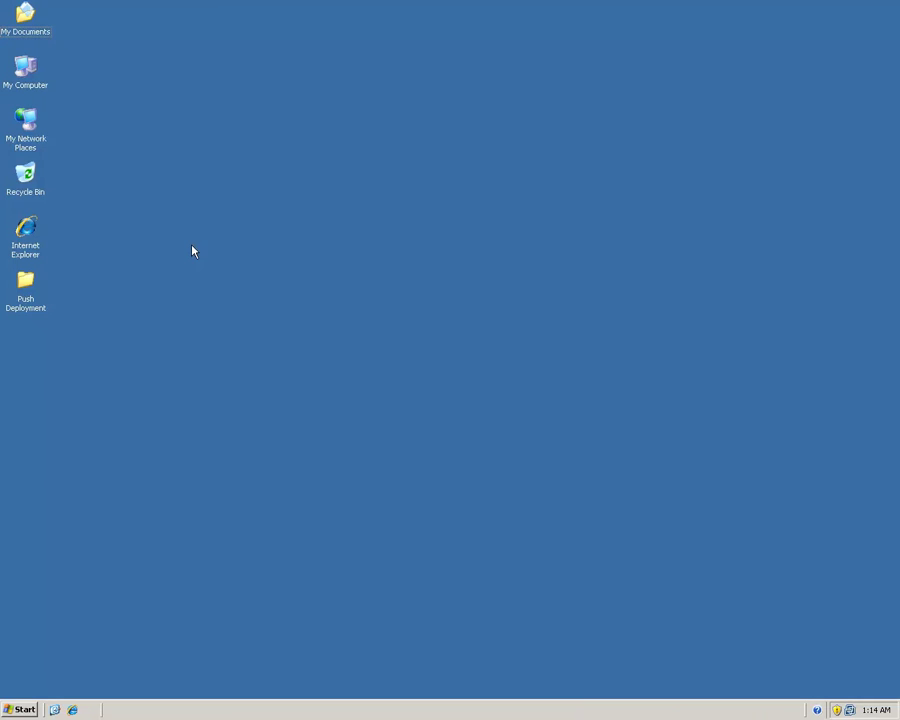
{"action": "left_click", "coordinate": [33, 72]}
- Browse to C:\Program Files\Symantec\Symantec Endpoint Protection Manager\tomcat\bin and maximize the window
{"action": "double_click", "coordinate": [33, 72]}
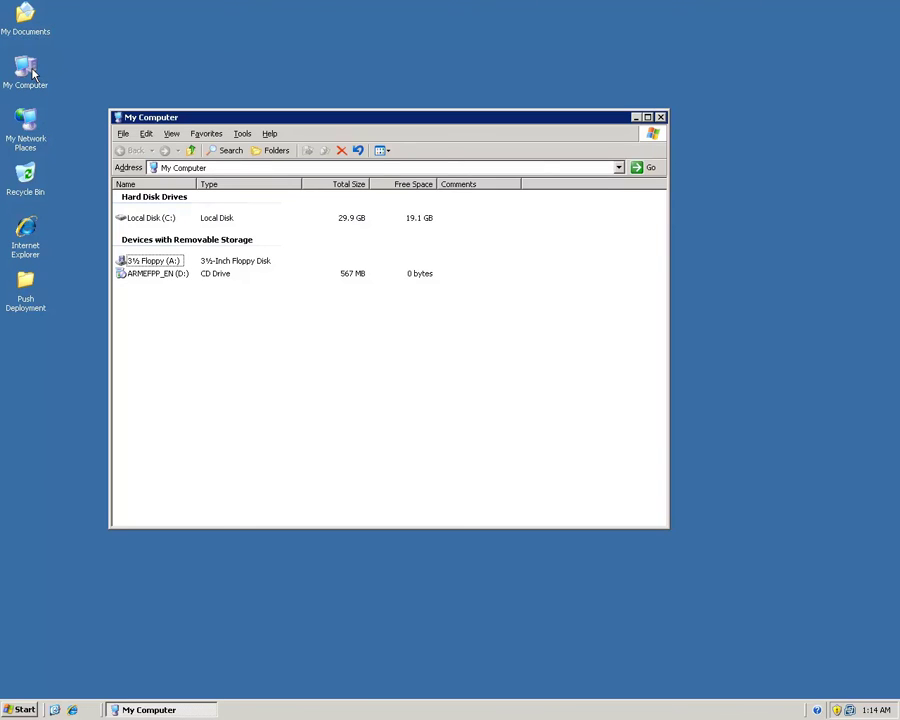
{"action": "double_click", "coordinate": [160, 219]}
{"action": "left_click", "coordinate": [153, 222]}
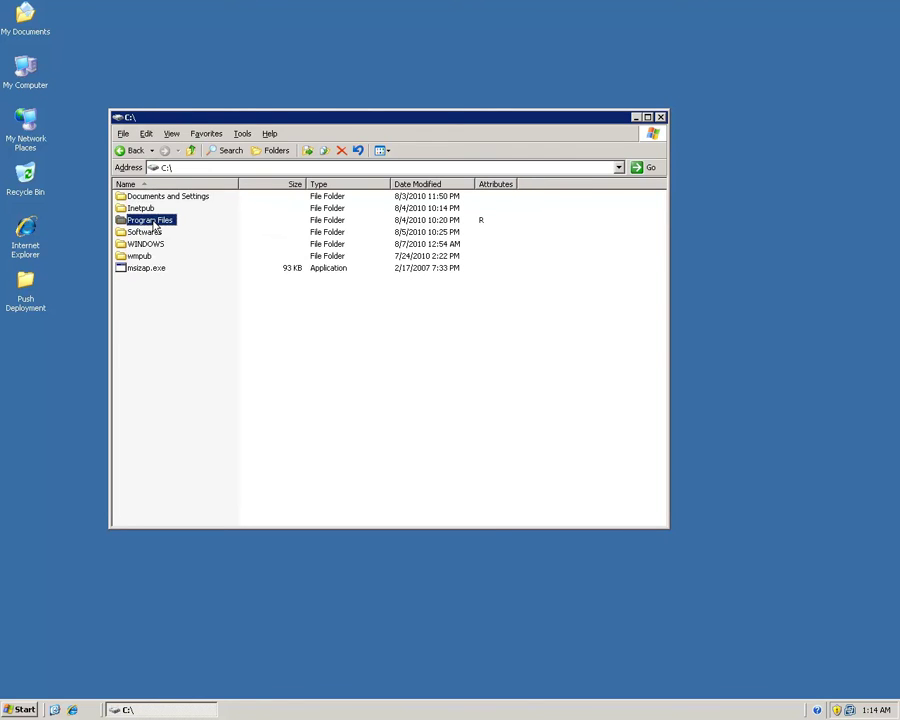
{"action": "double_click", "coordinate": [153, 221]}
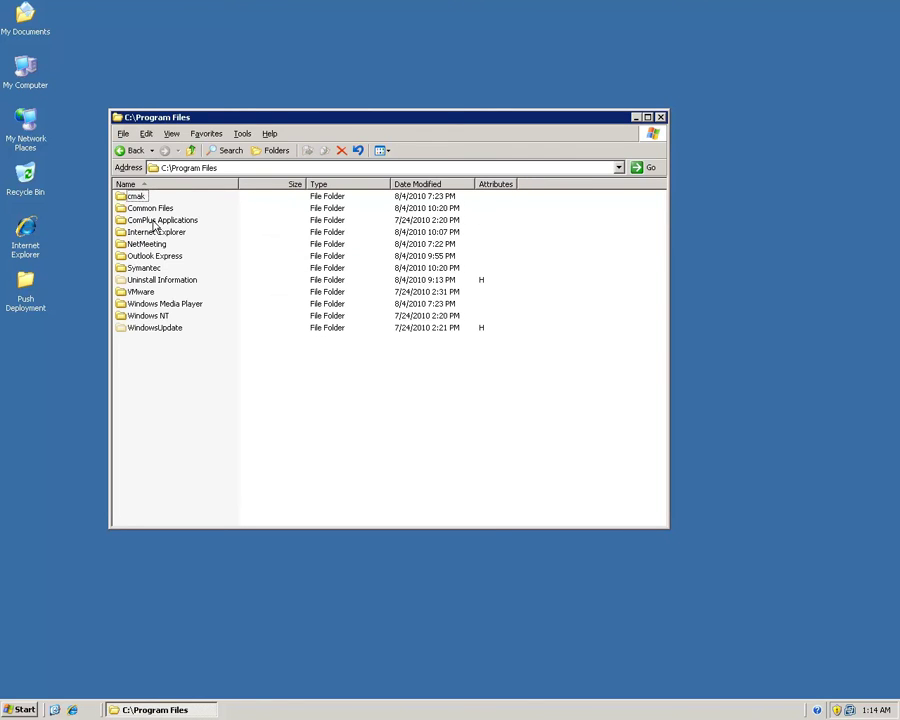
{"action": "double_click", "coordinate": [143, 268]}
{"action": "double_click", "coordinate": [213, 214]}
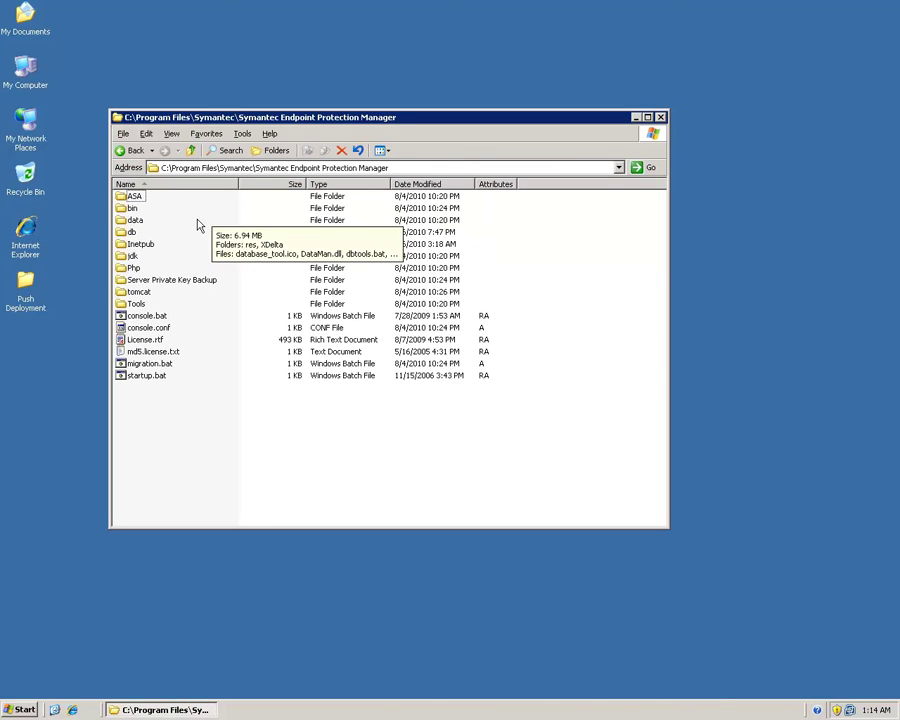
{"action": "left_click", "coordinate": [145, 294]}
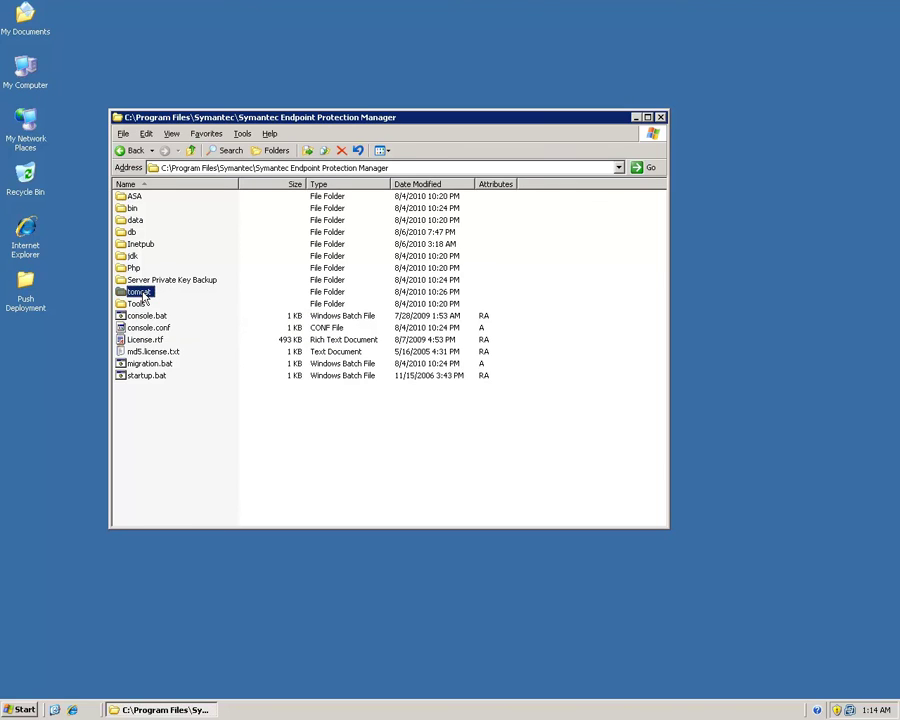
{"action": "double_click", "coordinate": [143, 294]}
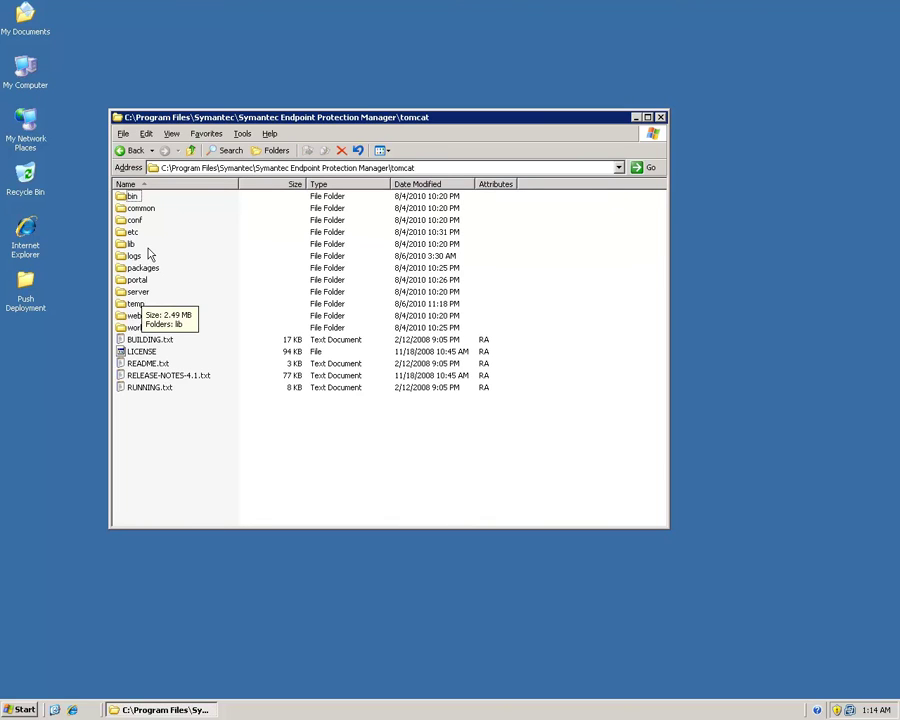
{"action": "double_click", "coordinate": [133, 197]}
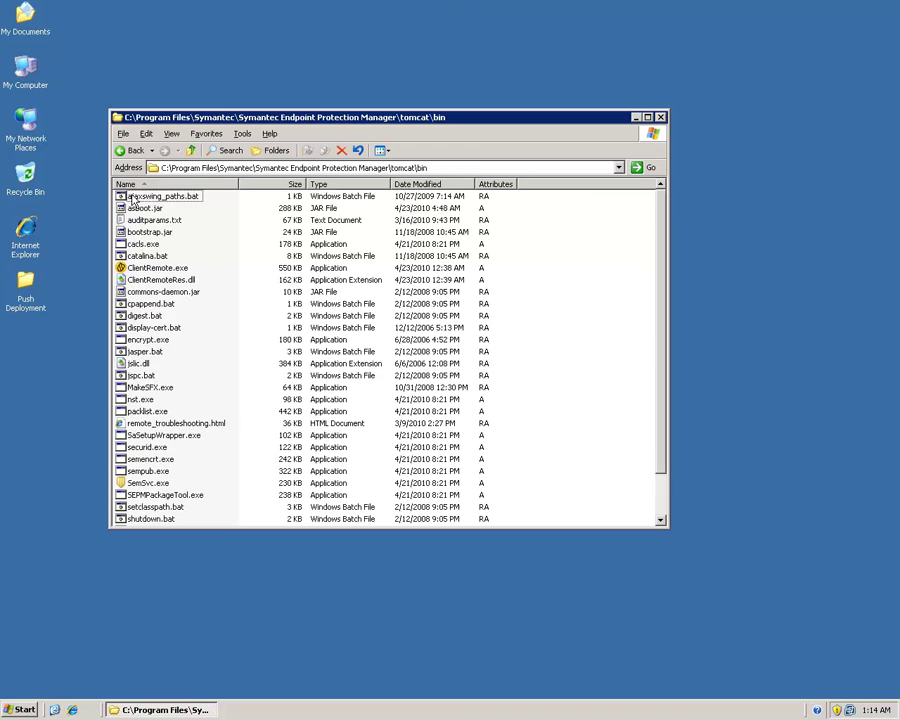
{"action": "double_click", "coordinate": [512, 119]}
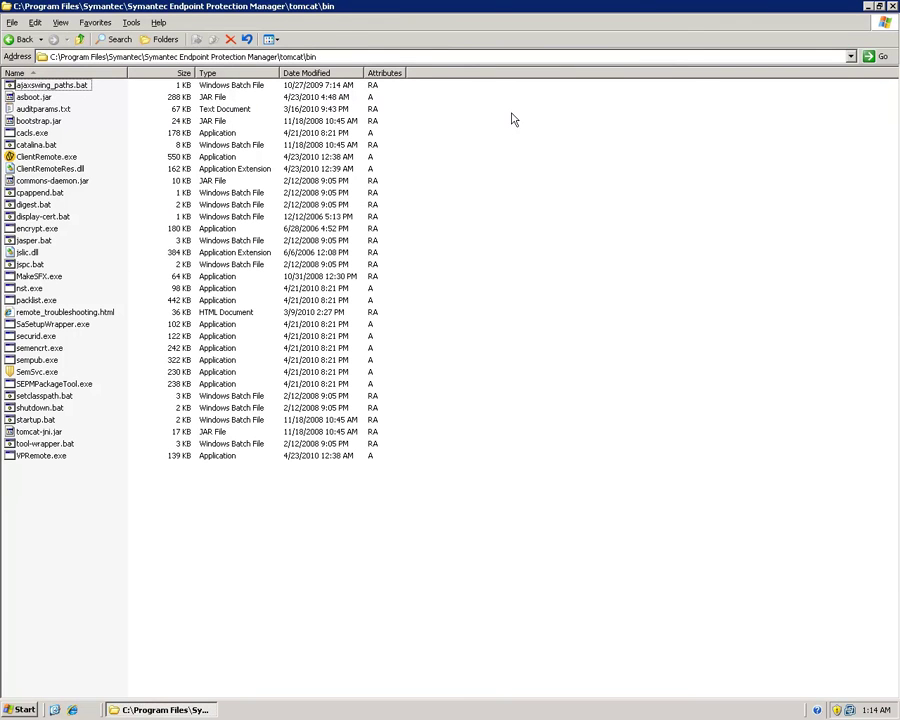
- Copy ClientRemote.exe, ClientRemoteRes.dll and VPRemote.exe from tomcat\bin, then minimize the folder window
{"action": "left_click", "coordinate": [50, 160]}
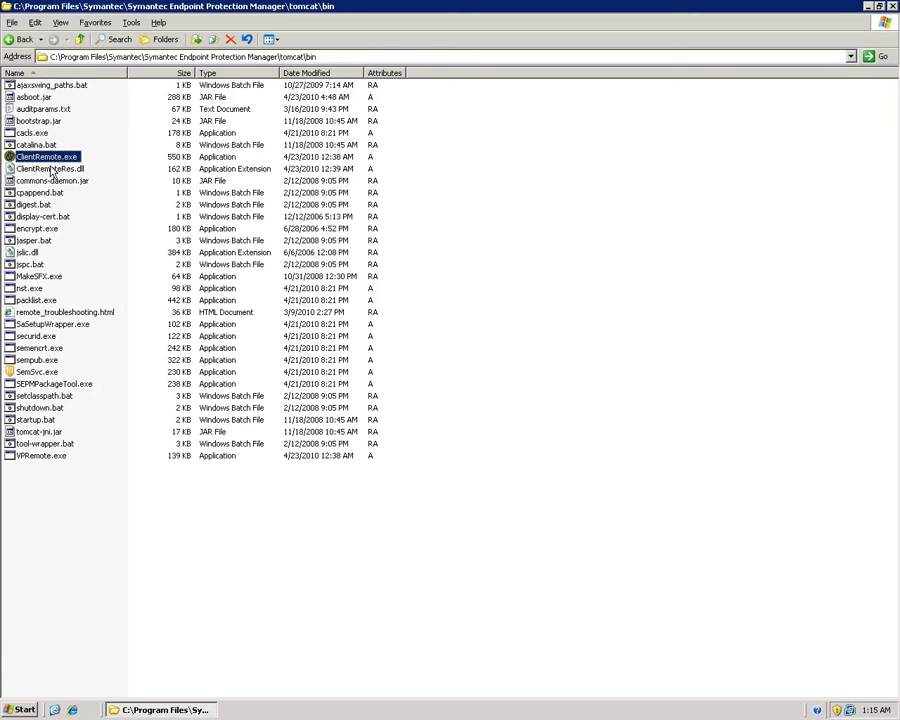
{"action": "left_click", "coordinate": [52, 169], "text": "ctrl"}
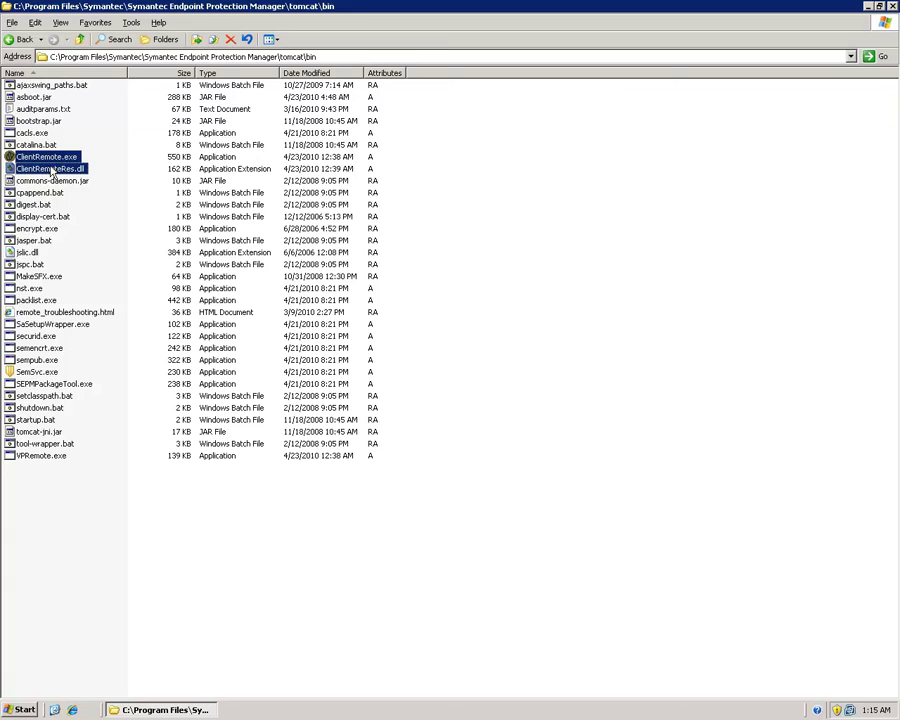
{"action": "left_click", "coordinate": [33, 458], "text": "ctrl"}
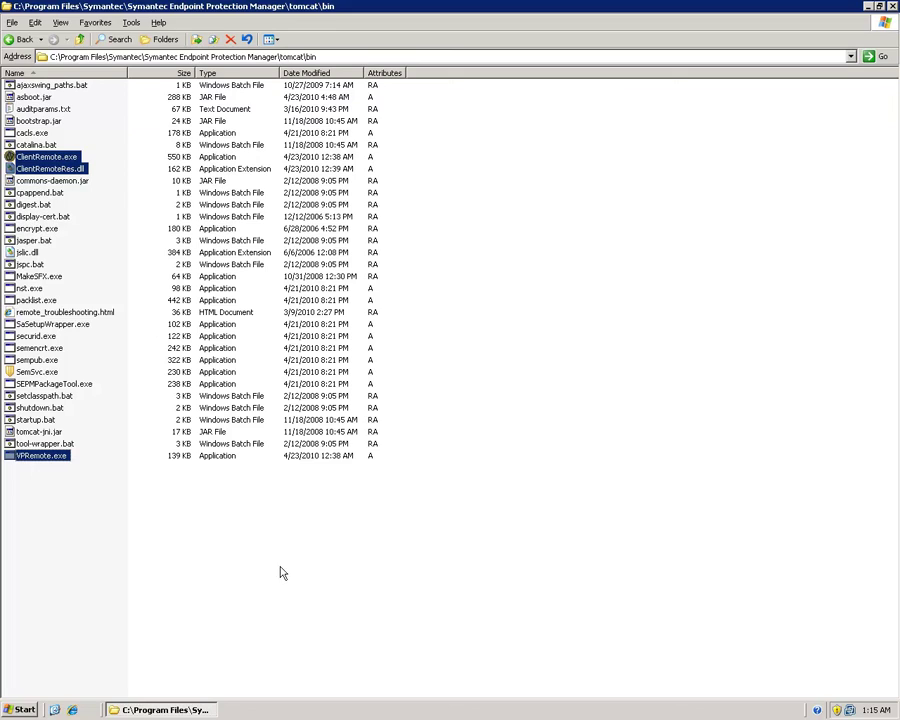
{"action": "right_click", "coordinate": [62, 170]}
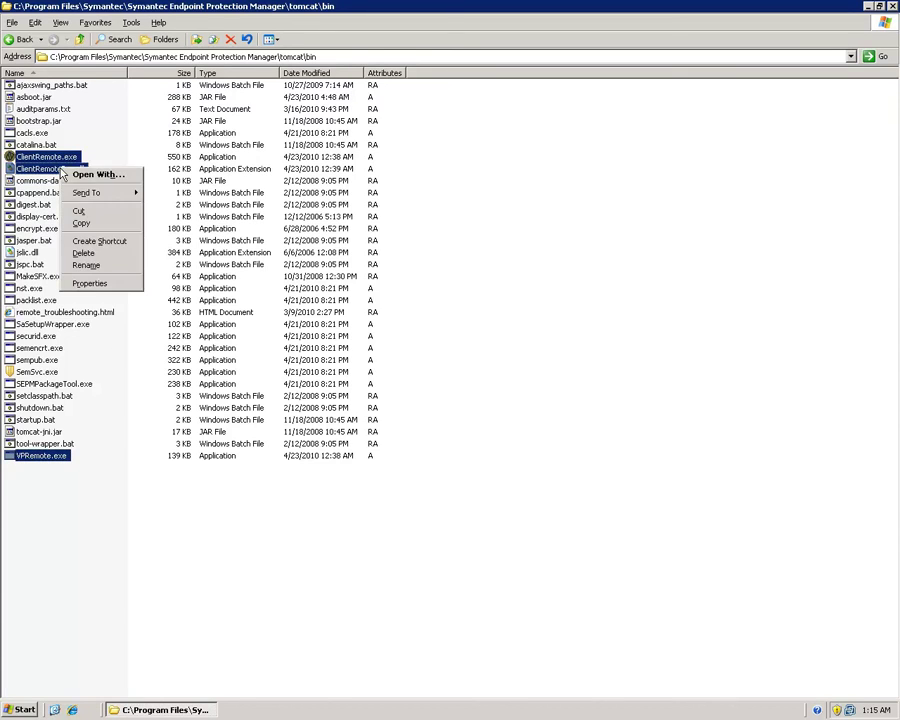
{"action": "left_click", "coordinate": [84, 224]}
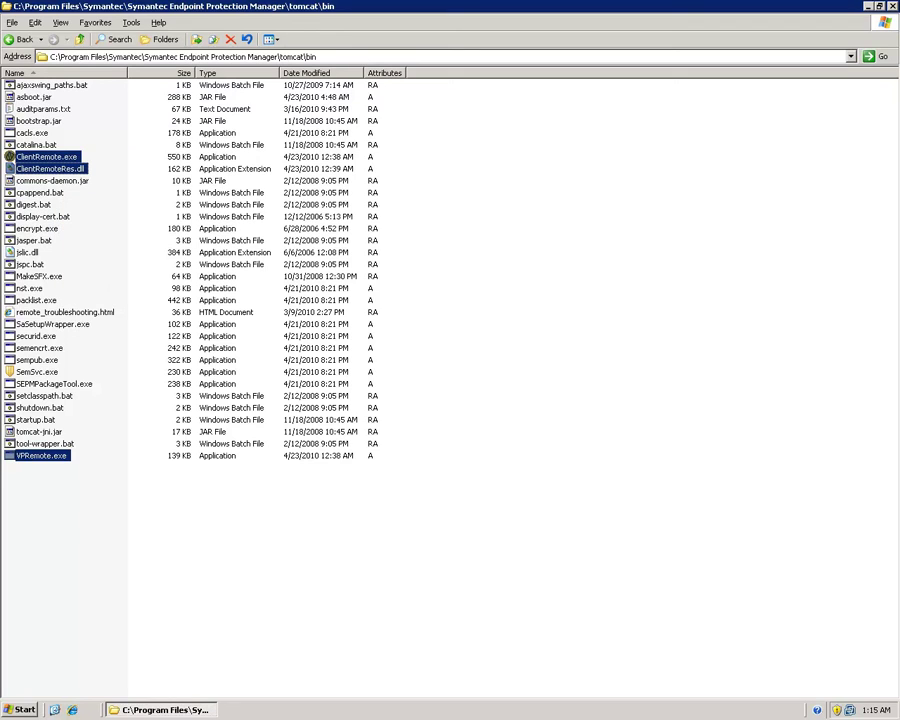
{"action": "left_click", "coordinate": [867, 7]}
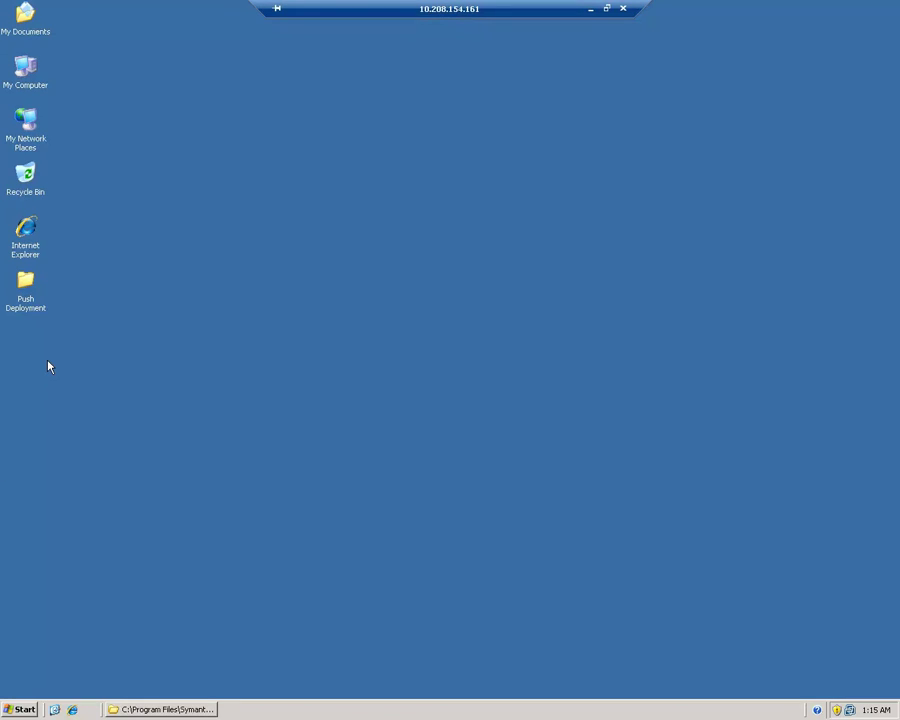
{"action": "left_click", "coordinate": [26, 291]}
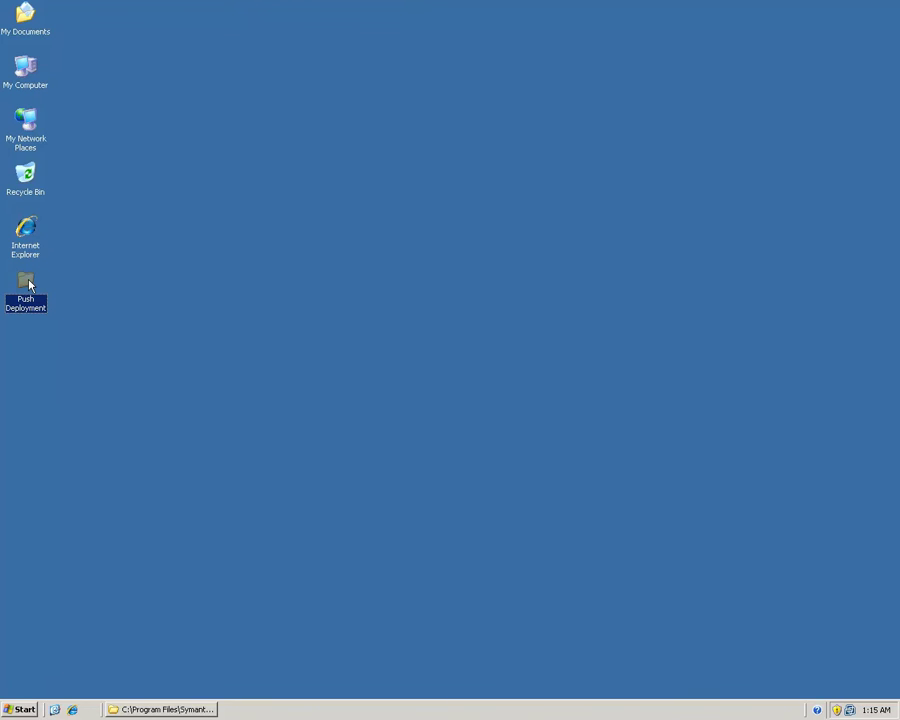
- Run ClientRemote.exe from the desktop Push Deployment folder to bring up the wizard's welcome page
{"action": "double_click", "coordinate": [29, 283]}
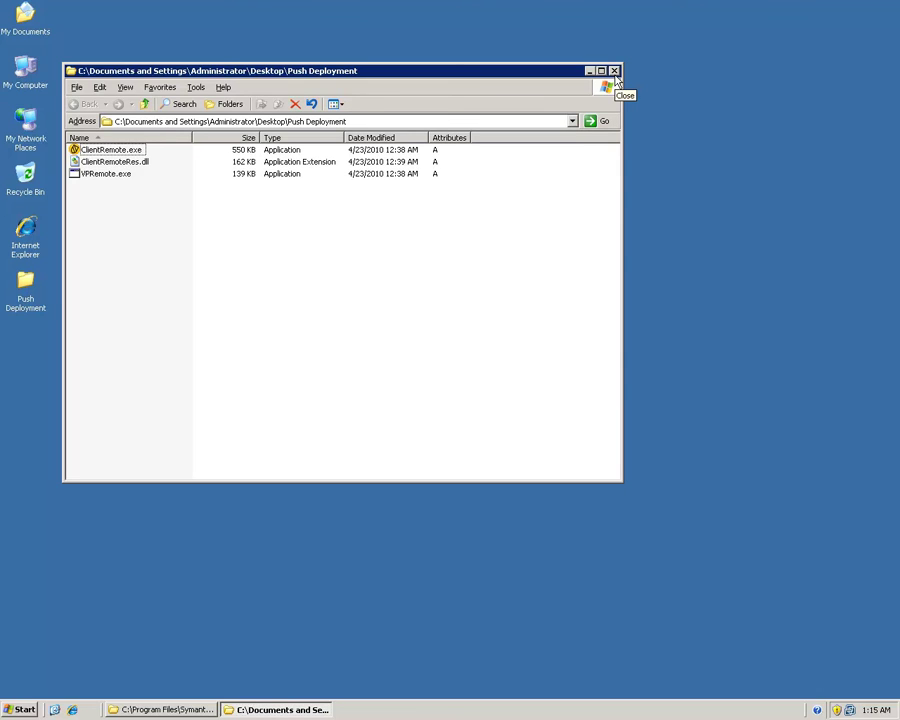
{"action": "left_click", "coordinate": [615, 72]}
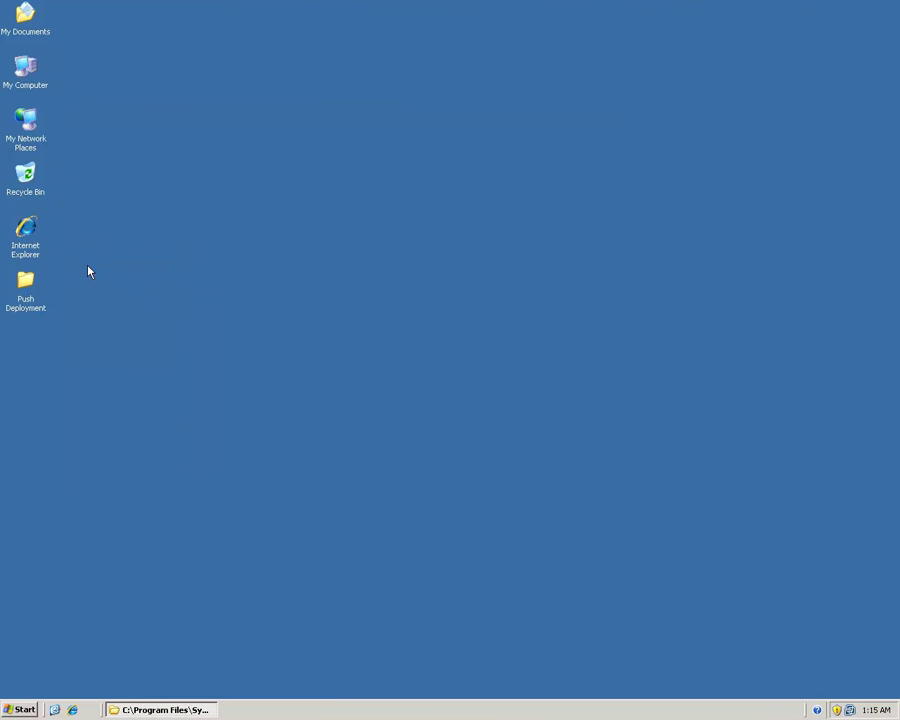
{"action": "double_click", "coordinate": [39, 312]}
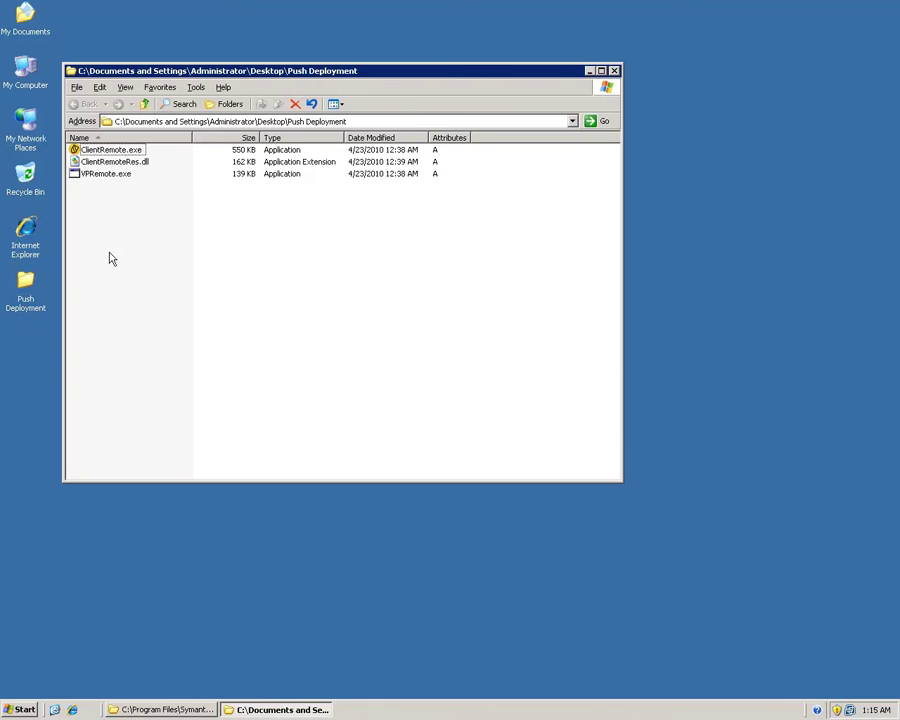
{"action": "double_click", "coordinate": [127, 152]}
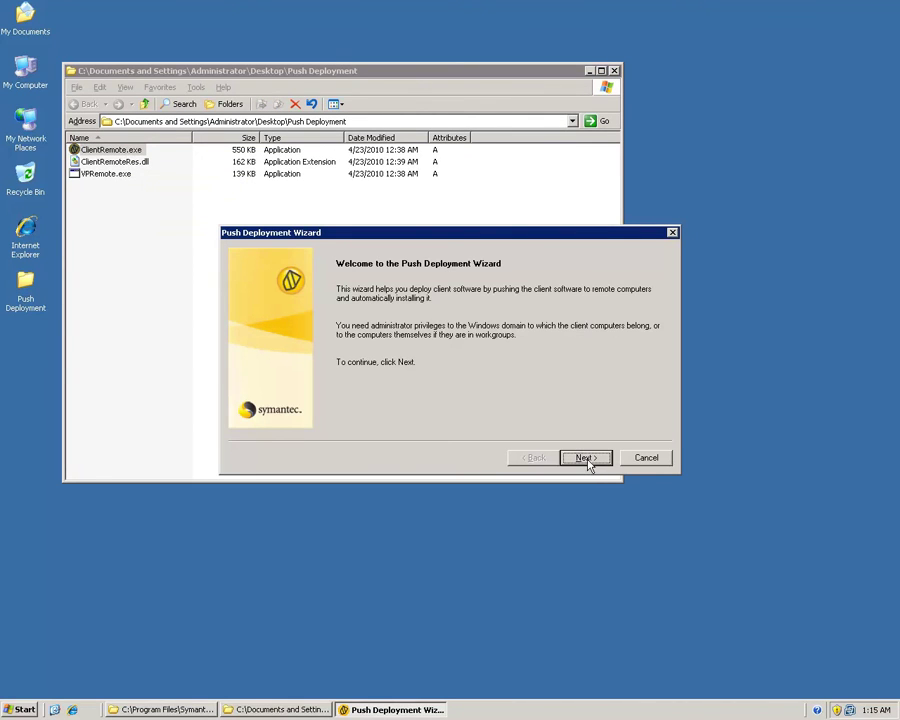
- Choose My Documents\Deployment Test_32-bit as the client software folder and advance to the available-computers page
{"action": "left_click", "coordinate": [588, 461]}
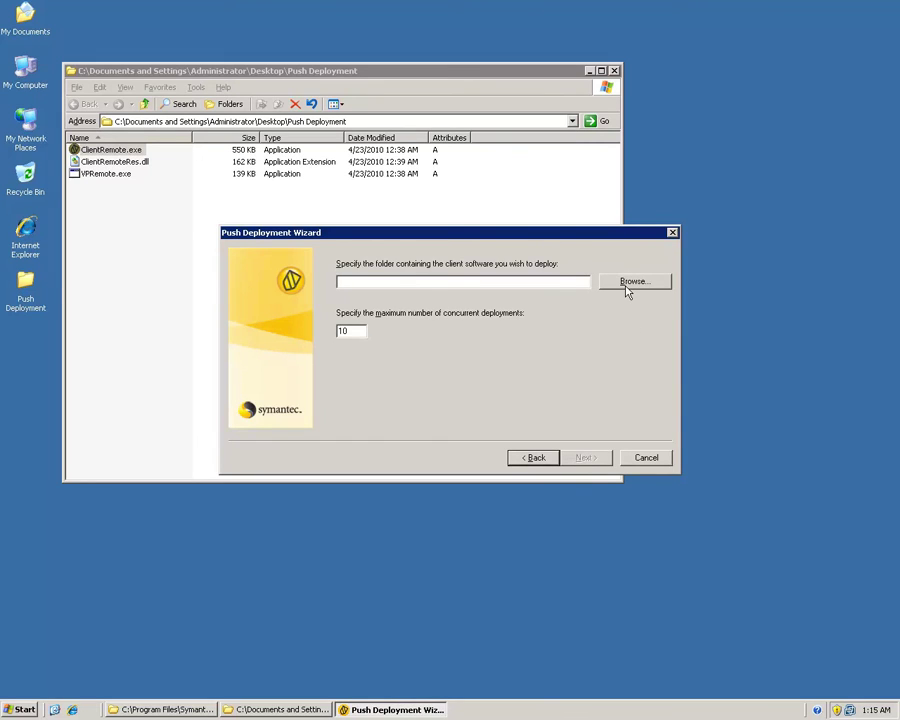
{"action": "left_click", "coordinate": [626, 285]}
{"action": "left_click", "coordinate": [470, 310]}
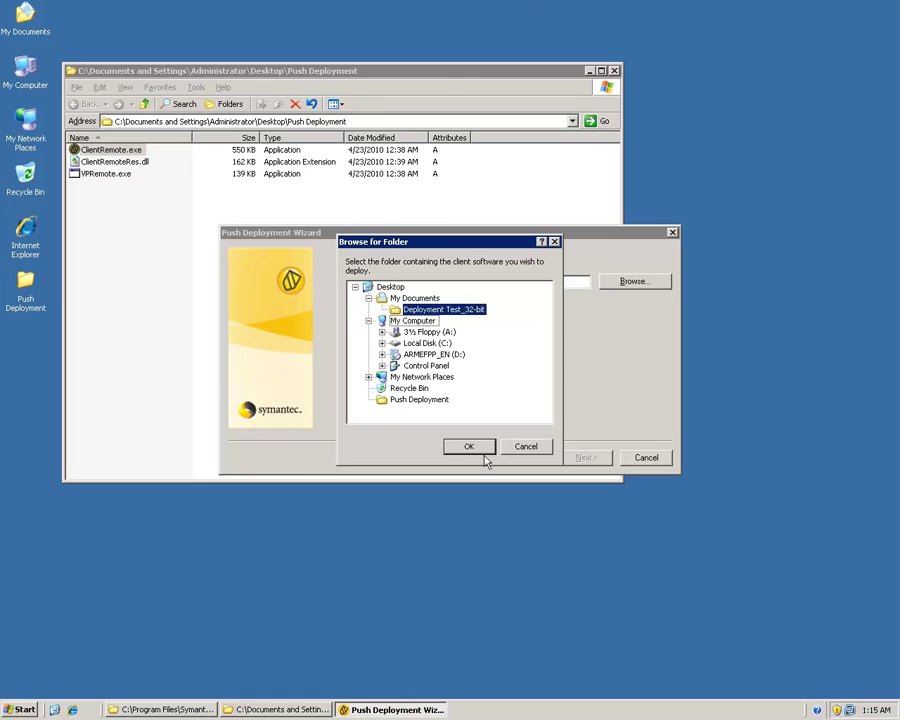
{"action": "left_click", "coordinate": [470, 447]}
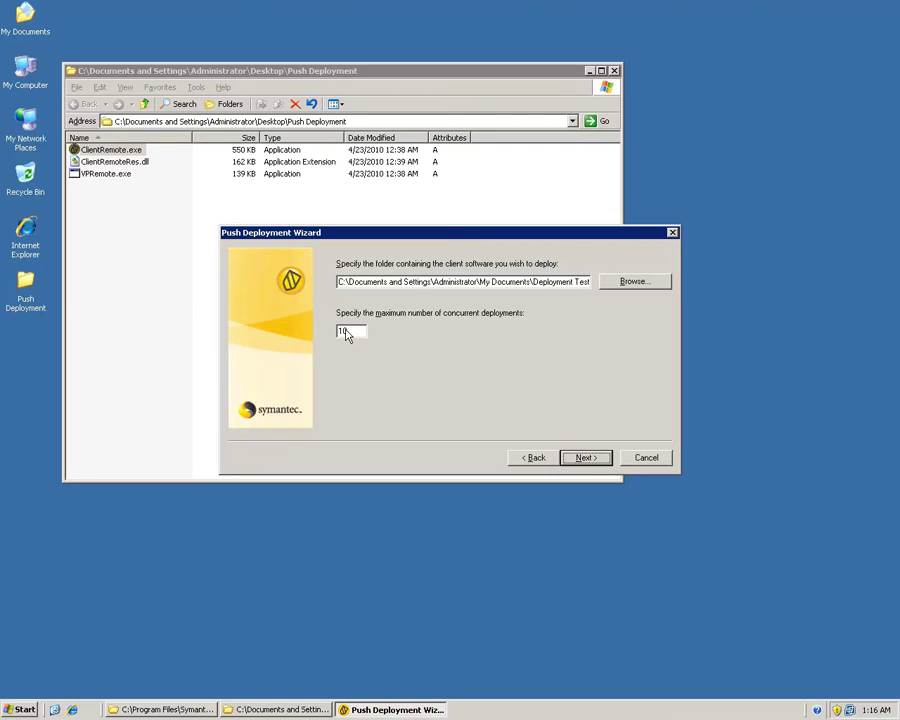
{"action": "left_click", "coordinate": [585, 458]}
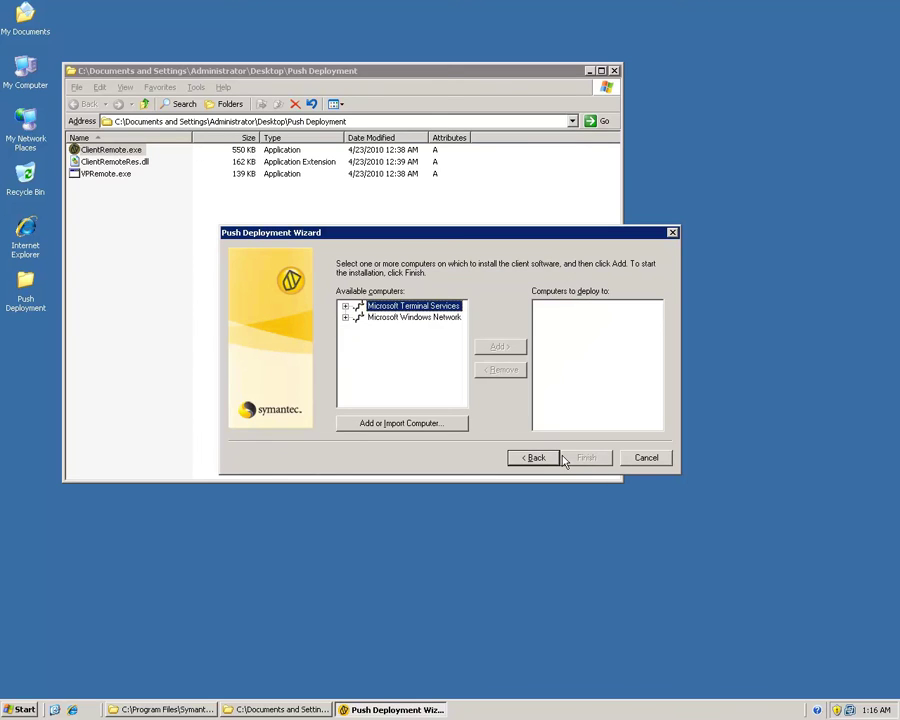